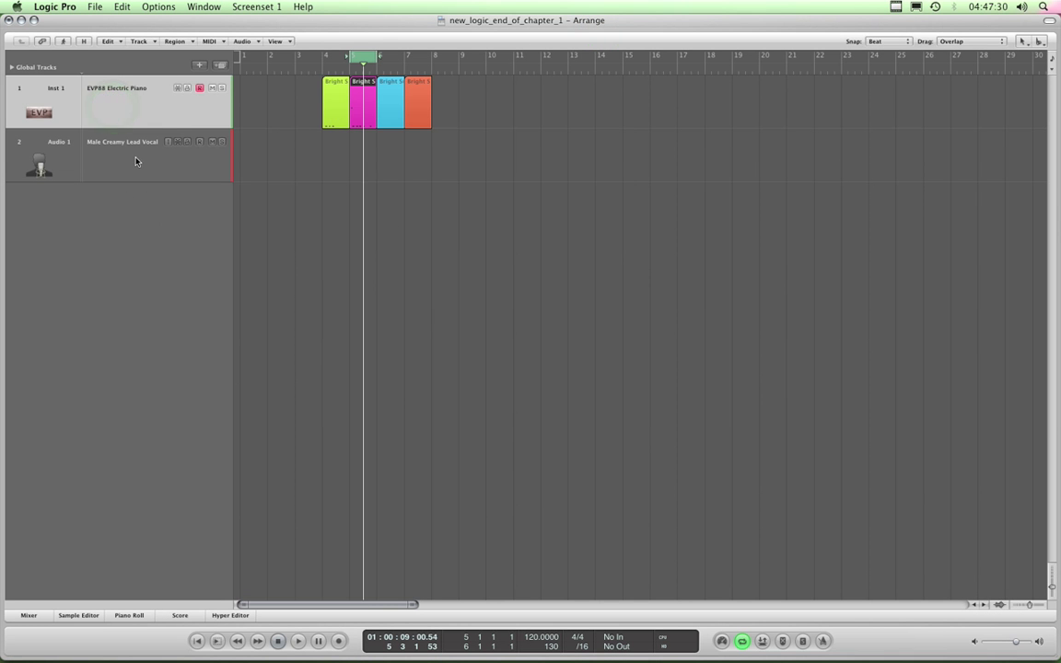
# Switch the selection back and forth between the Male Creamy Lead Vocal and EVP88 Electric Piano tracks.
pyautogui.click(135, 161)
pyautogui.click(139, 115)
pyautogui.click(129, 148)
pyautogui.click(125, 112)
pyautogui.click(115, 149)
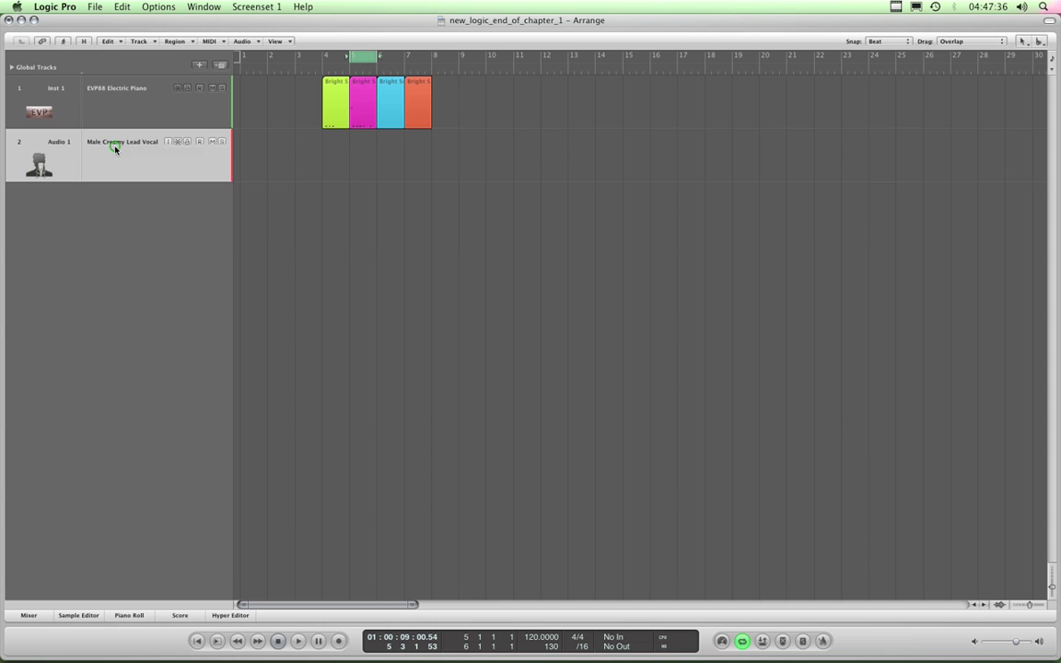
pyautogui.click(134, 81)
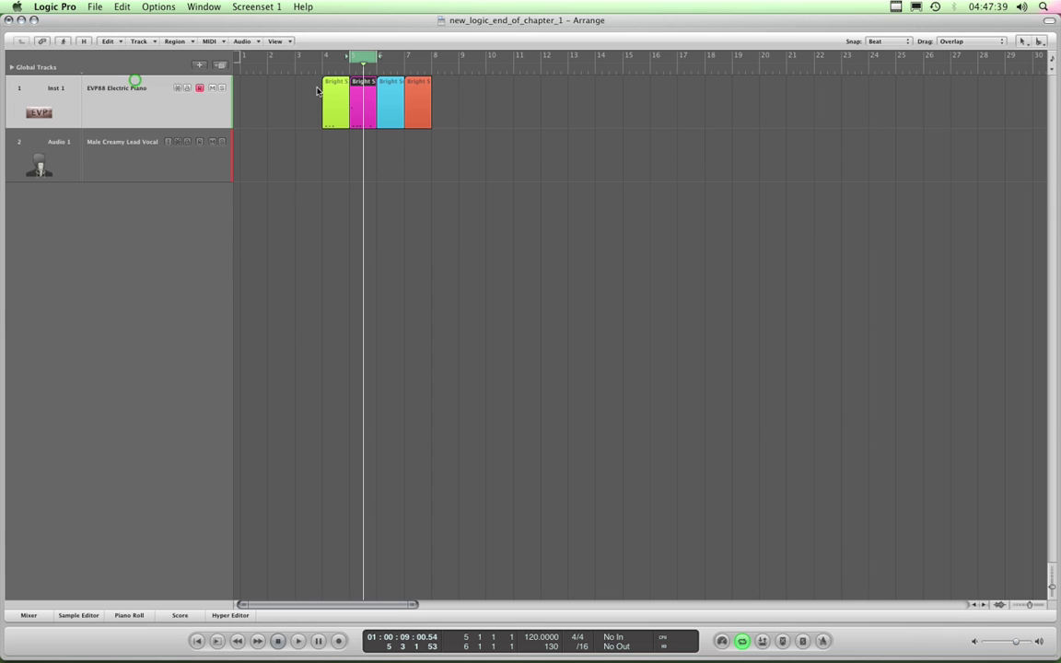
# Select the magenta, cyan, orange and green regions in turn, ending on the green one.
pyautogui.click(367, 103)
pyautogui.click(385, 106)
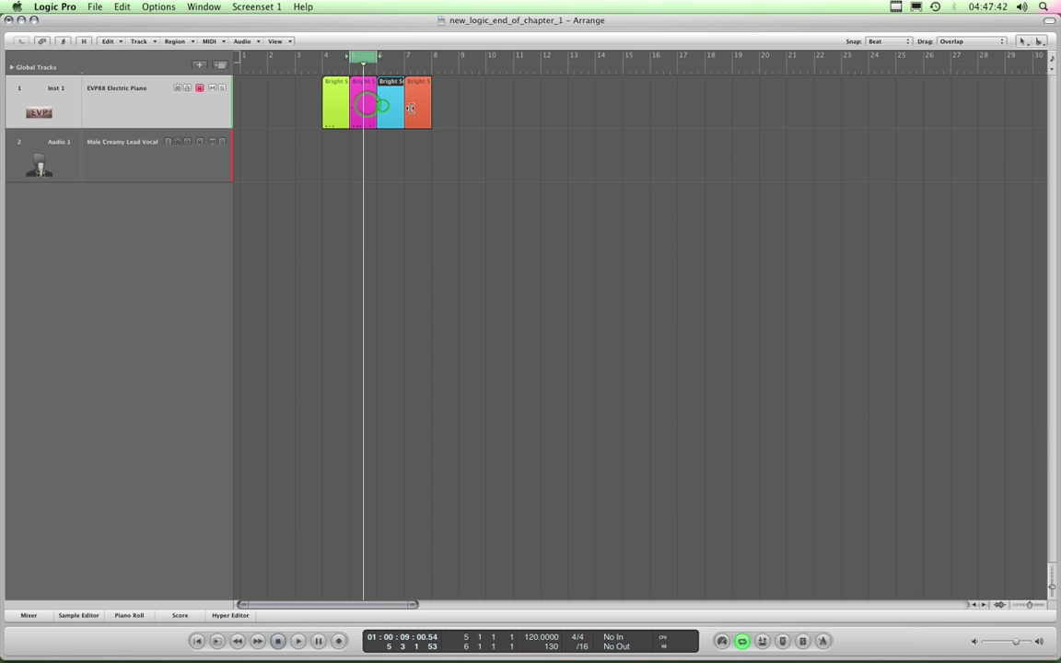
pyautogui.click(333, 104)
pyautogui.click(387, 106)
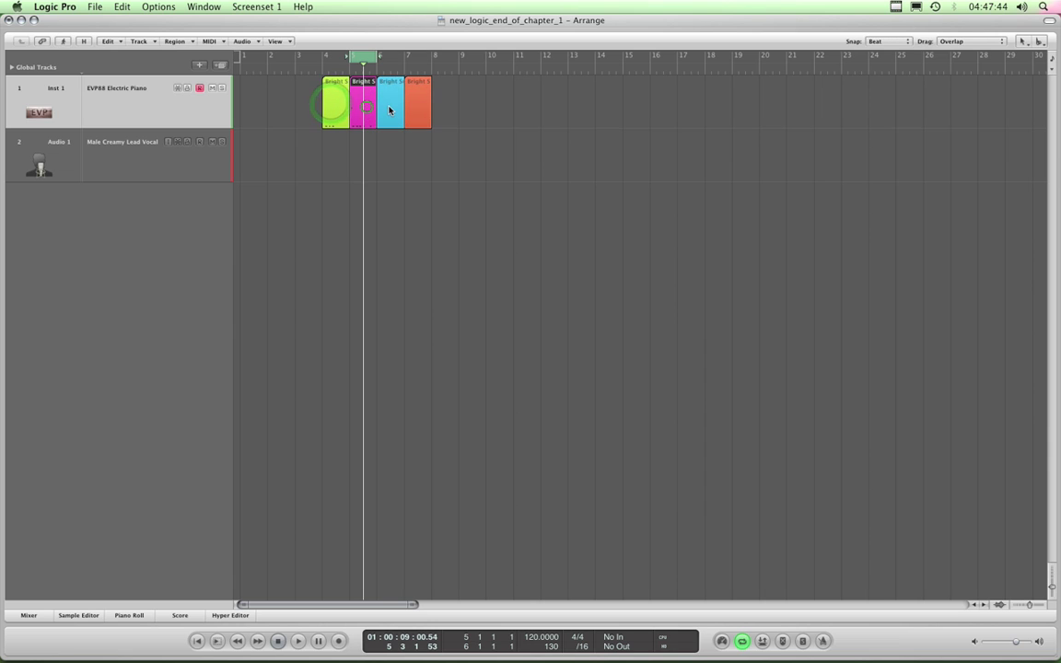
pyautogui.click(421, 109)
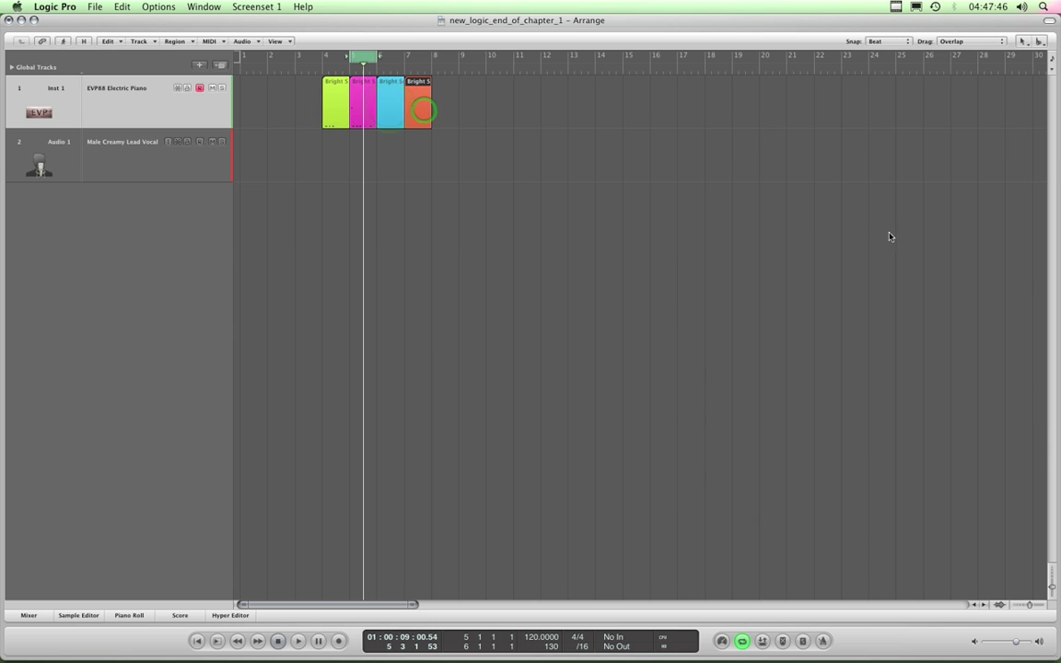
pyautogui.click(333, 97)
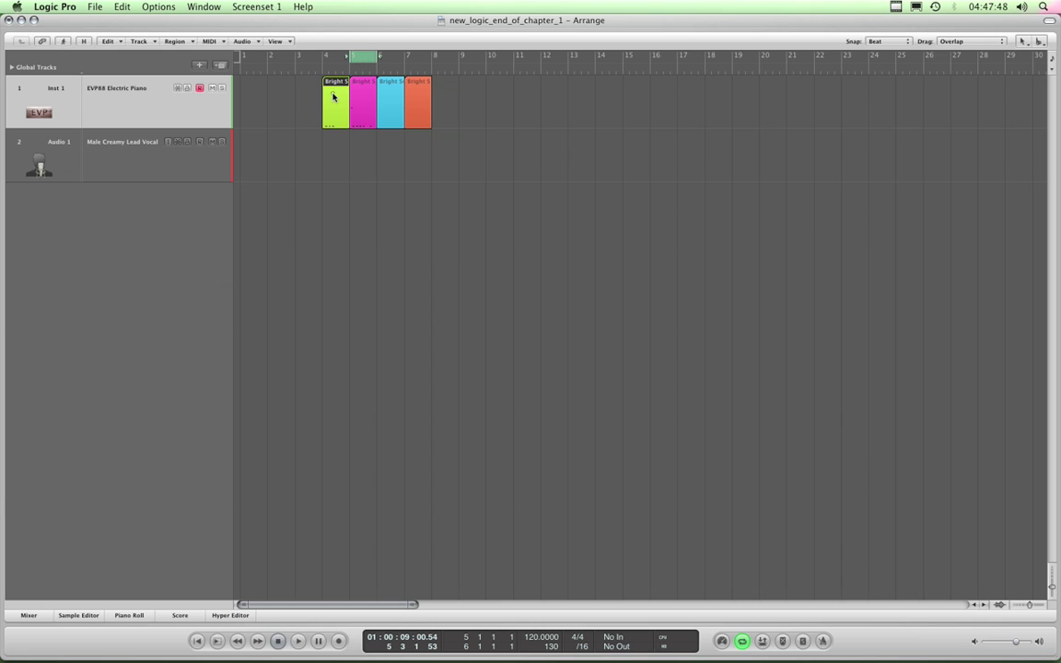
# Show the Piano Roll below the arrangement and view each region, ending on the green region's C4 notes.
pyautogui.click(130, 617)
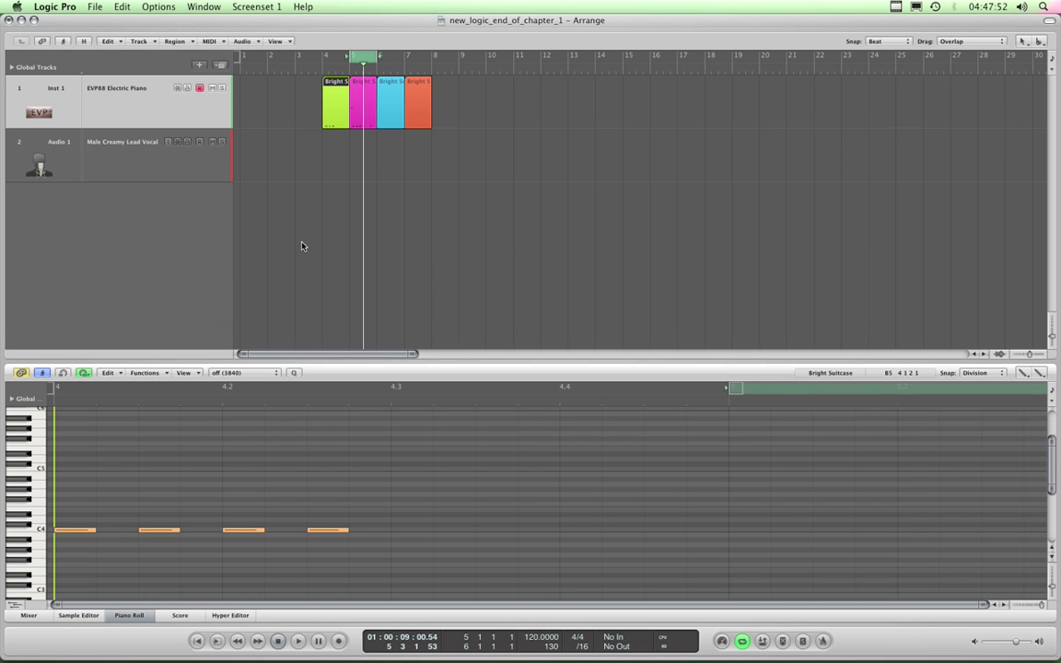
pyautogui.click(369, 112)
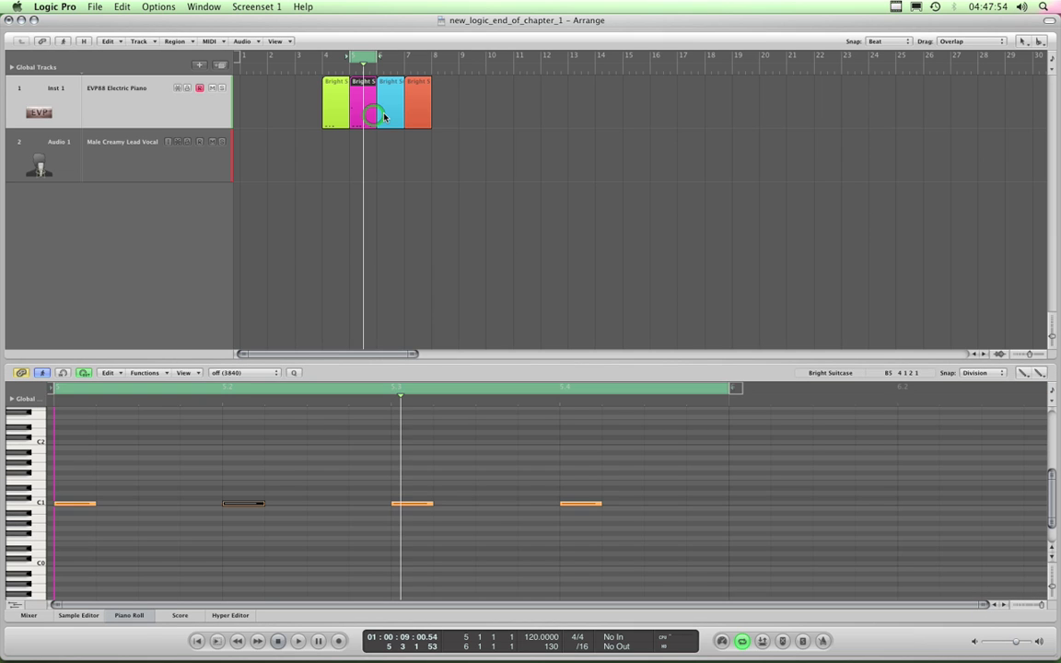
pyautogui.click(384, 112)
pyautogui.click(414, 113)
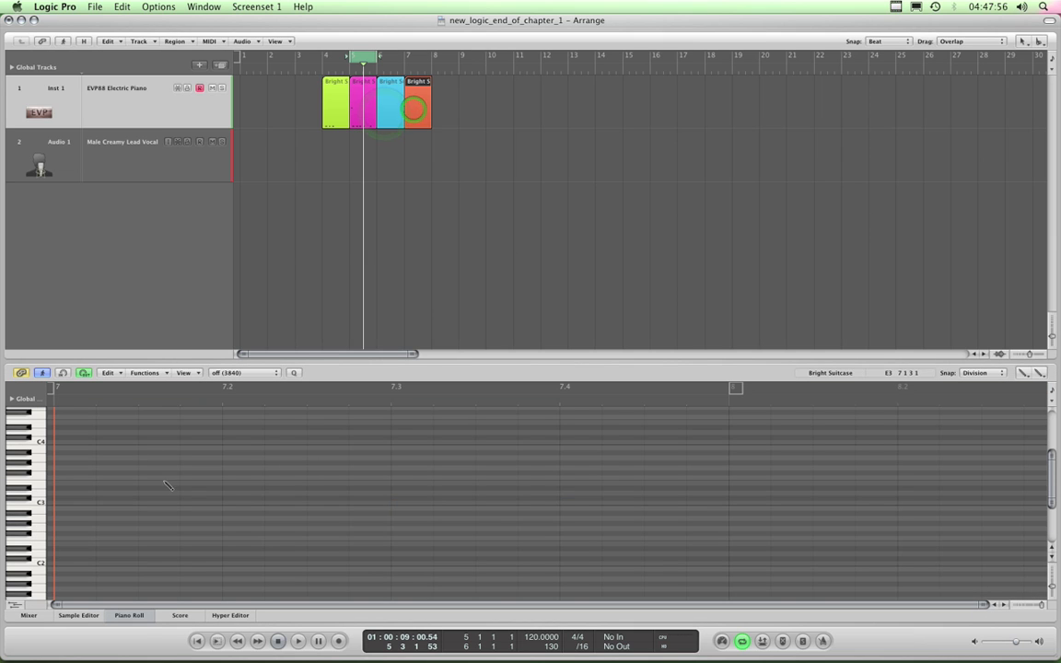
pyautogui.click(328, 120)
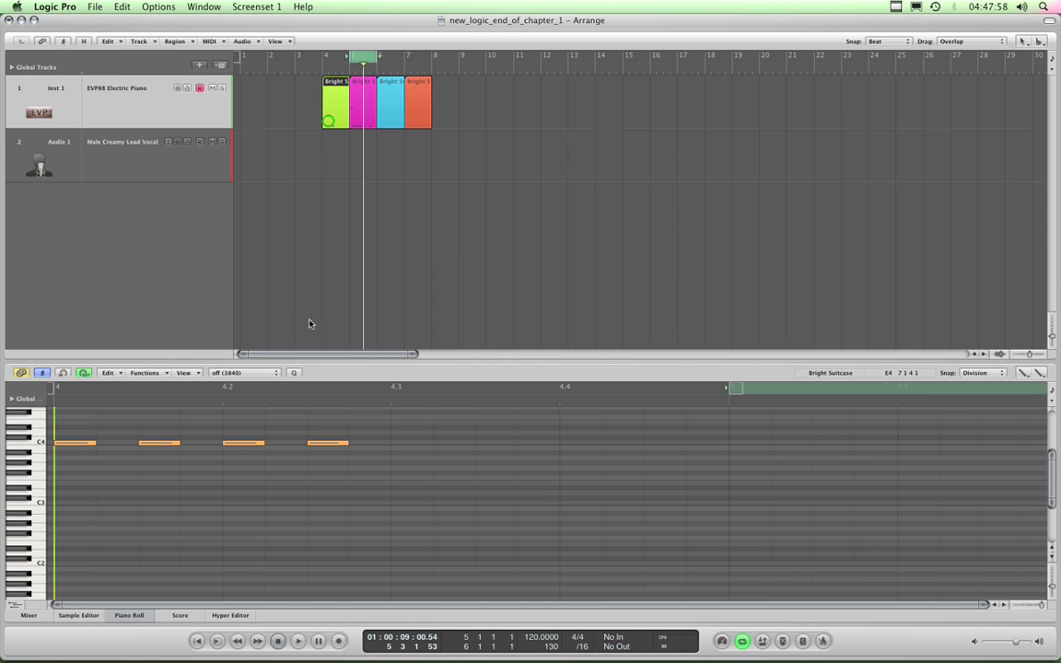
# Preview the Hyper Editor, Sample Editor and Mixer in the lower pane, then close it.
pyautogui.click(249, 614)
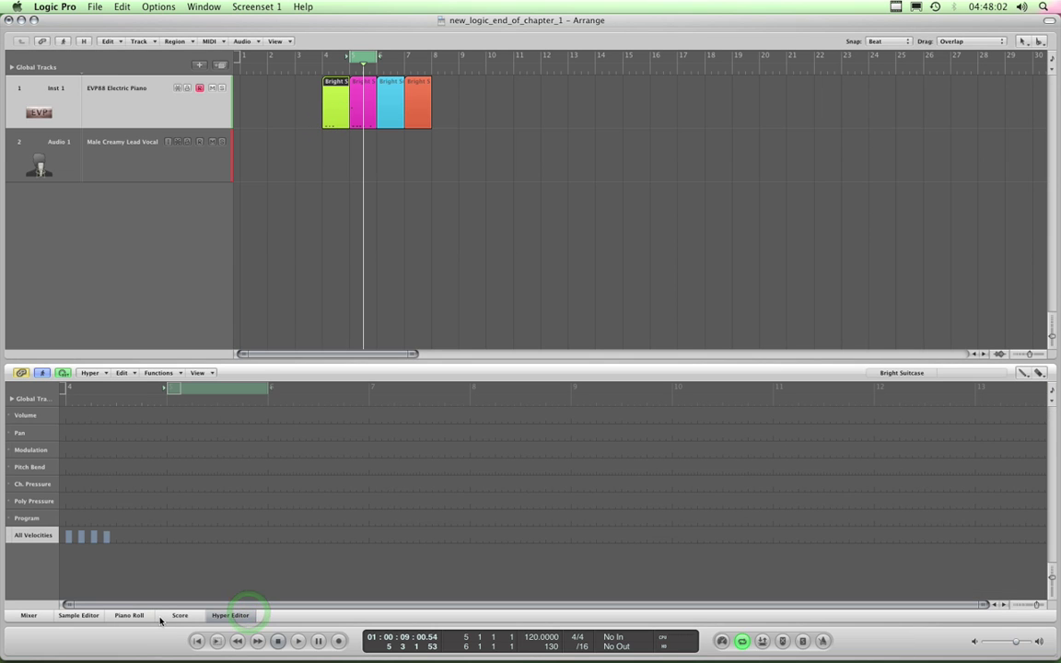
pyautogui.click(97, 616)
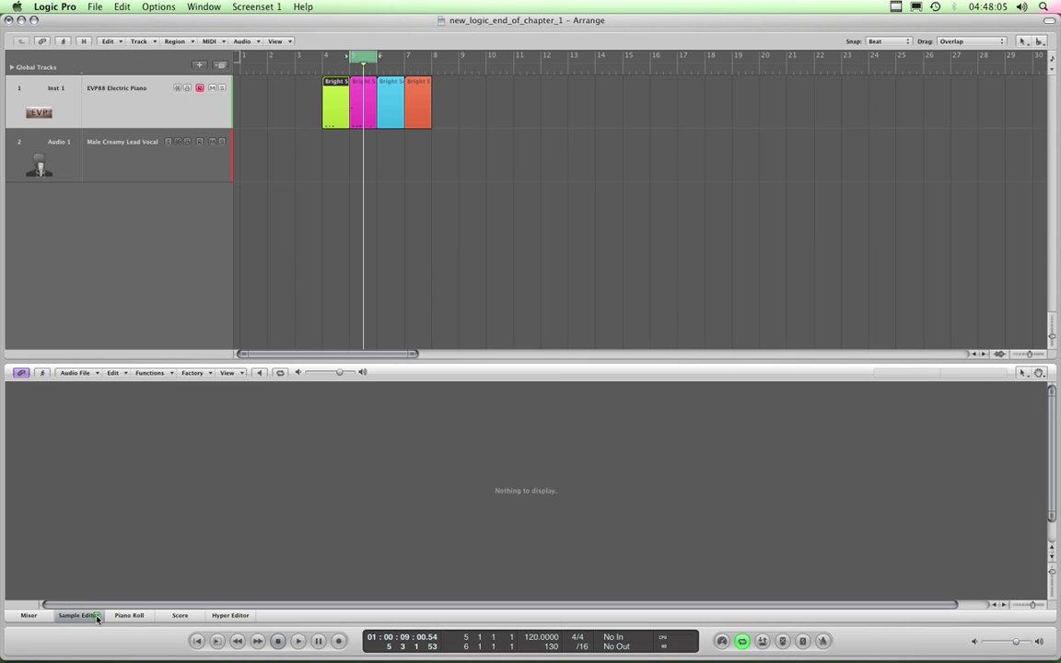
pyautogui.click(40, 616)
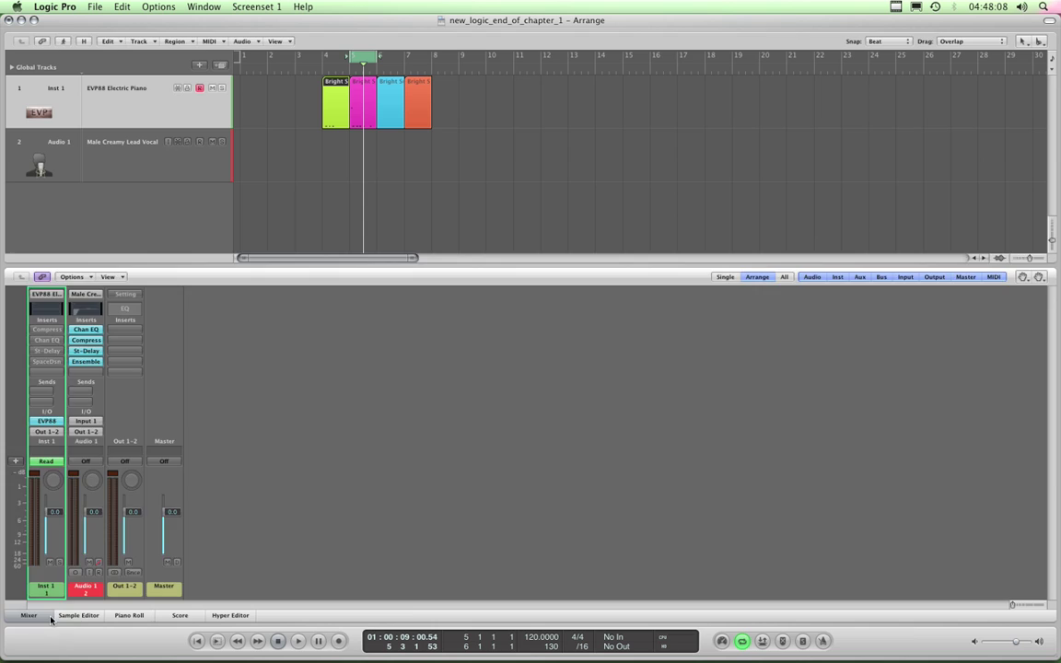
pyautogui.click(48, 615)
# Clear the region selection and look over the Screenset menu without choosing anything.
pyautogui.click(407, 162)
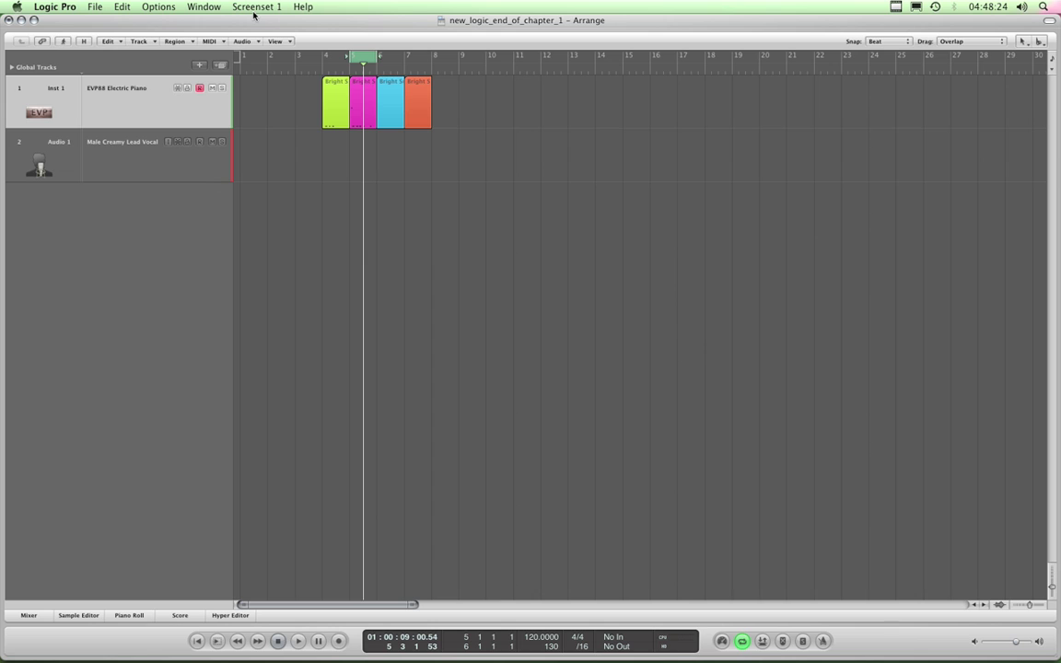
pyautogui.click(254, 9)
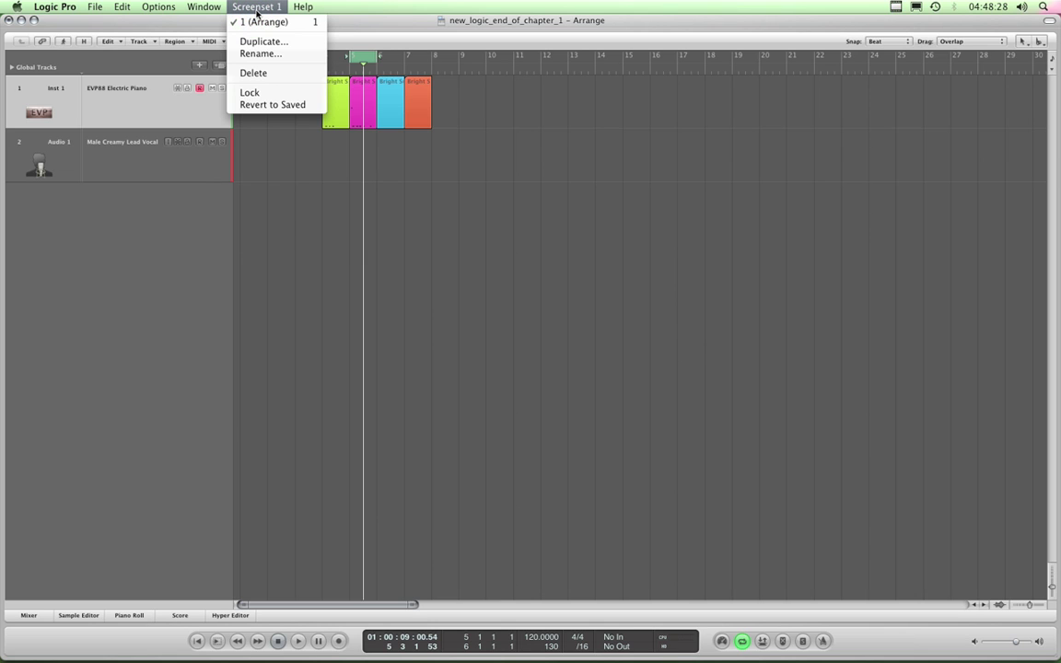
pyautogui.click(237, 6)
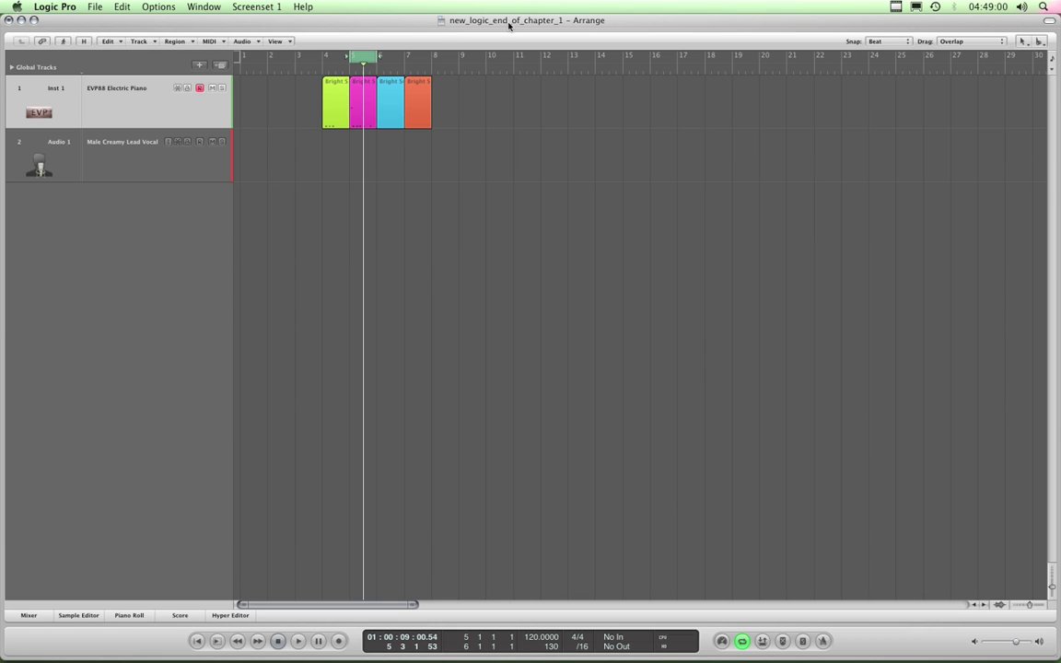
# Switch to screenset 2 (Arrange) and move the Arrange window up and to the left.
pyautogui.press('2')
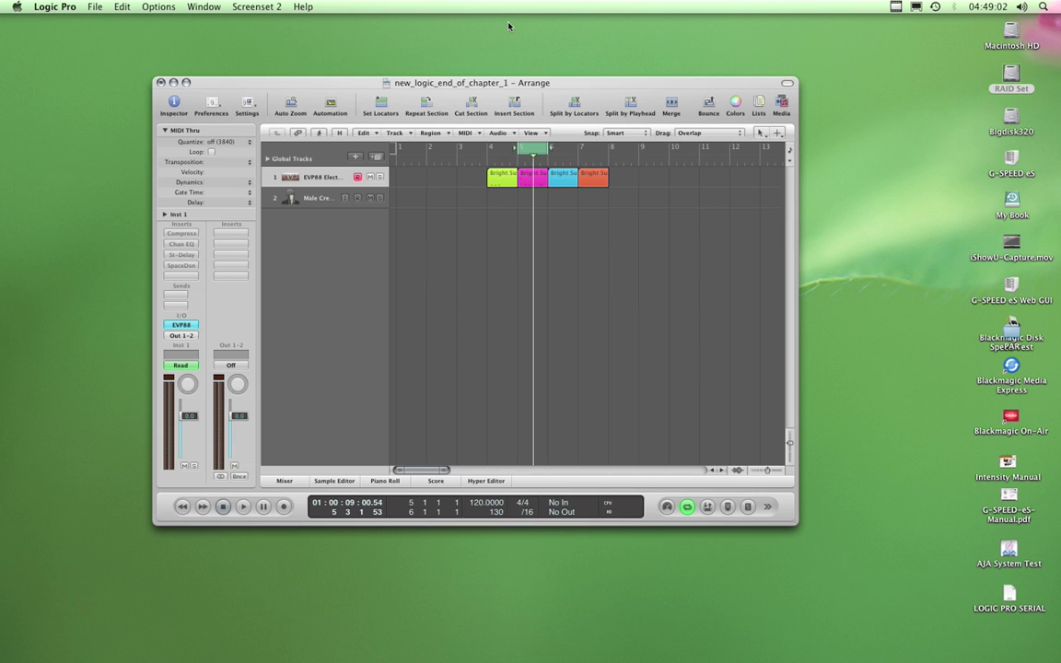
pyautogui.click(248, 9)
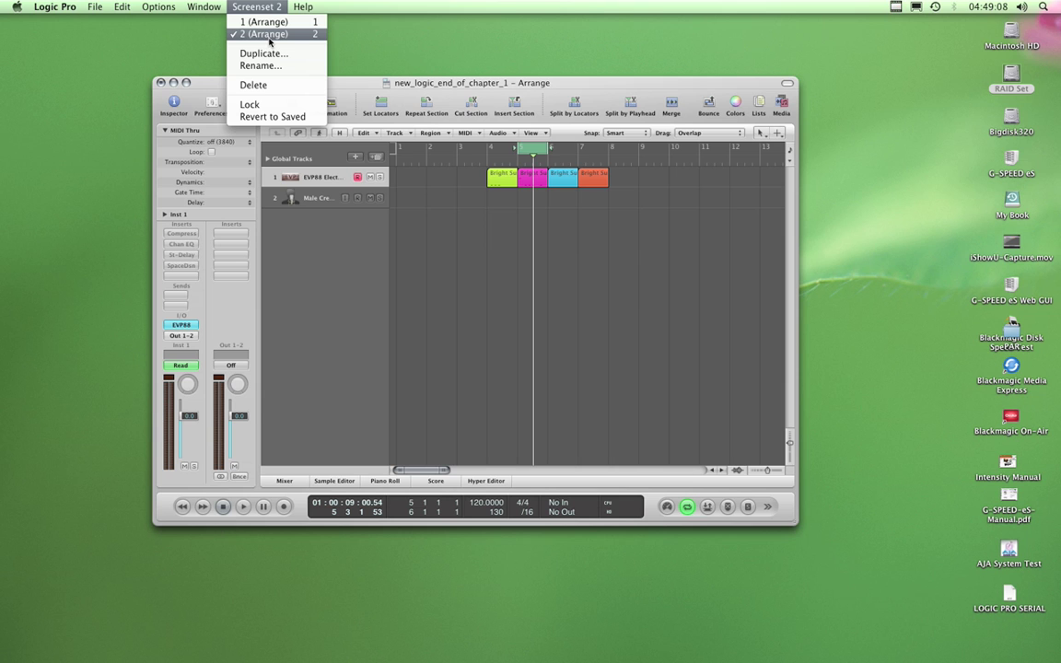
pyautogui.click(268, 39)
pyautogui.moveTo(289, 83); pyautogui.dragTo(197, 47)
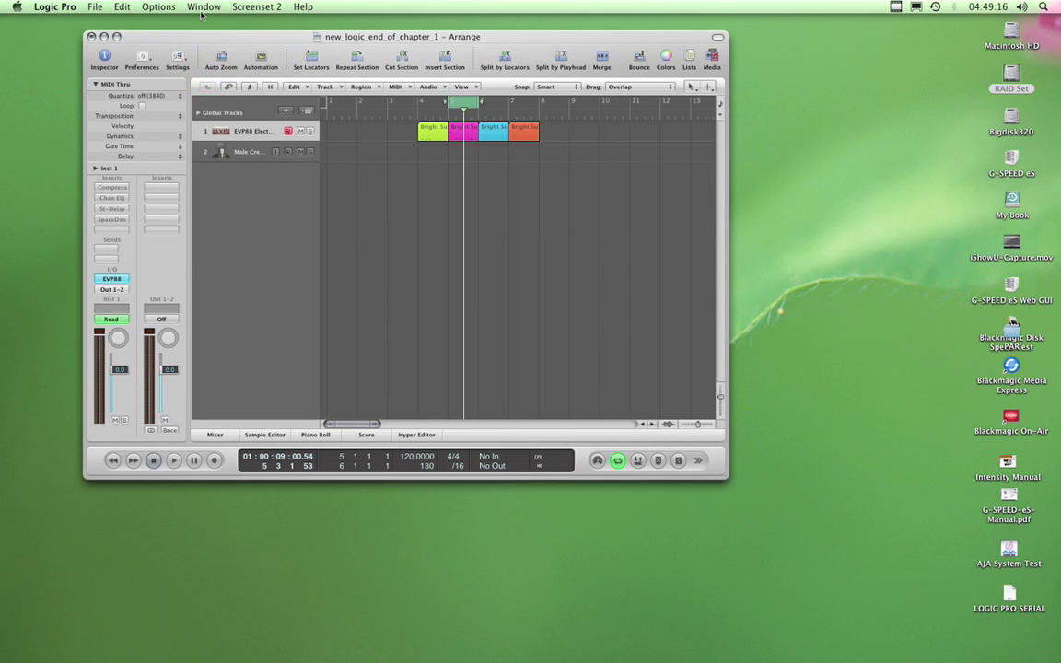
pyautogui.click(202, 8)
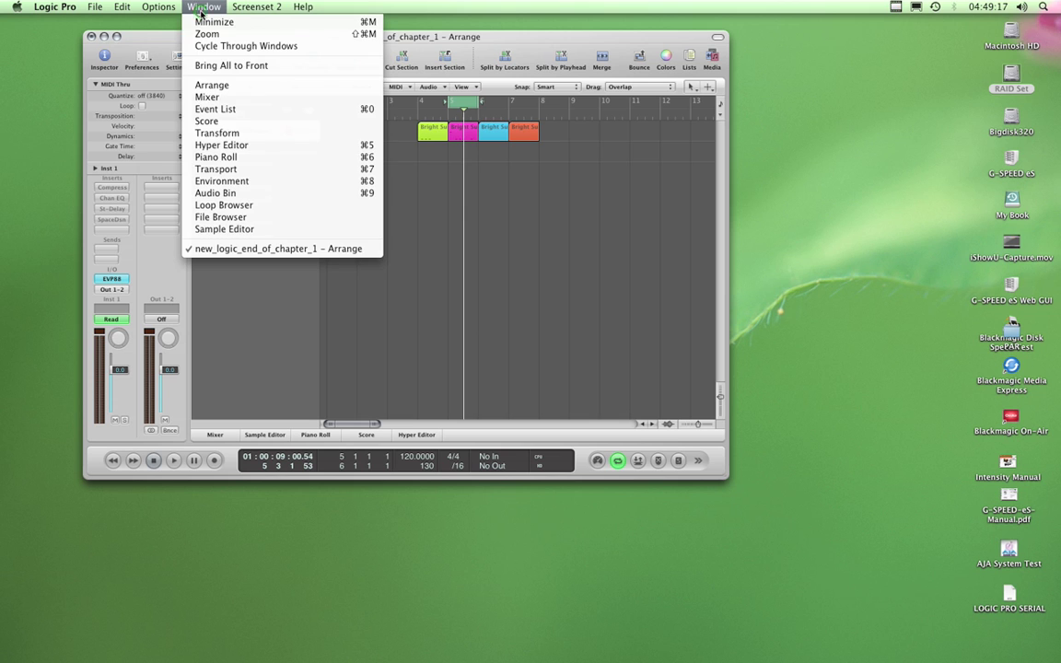
# Open a standalone Piano Roll window, then move the Arrange window aside and close it.
pyautogui.click(232, 158)
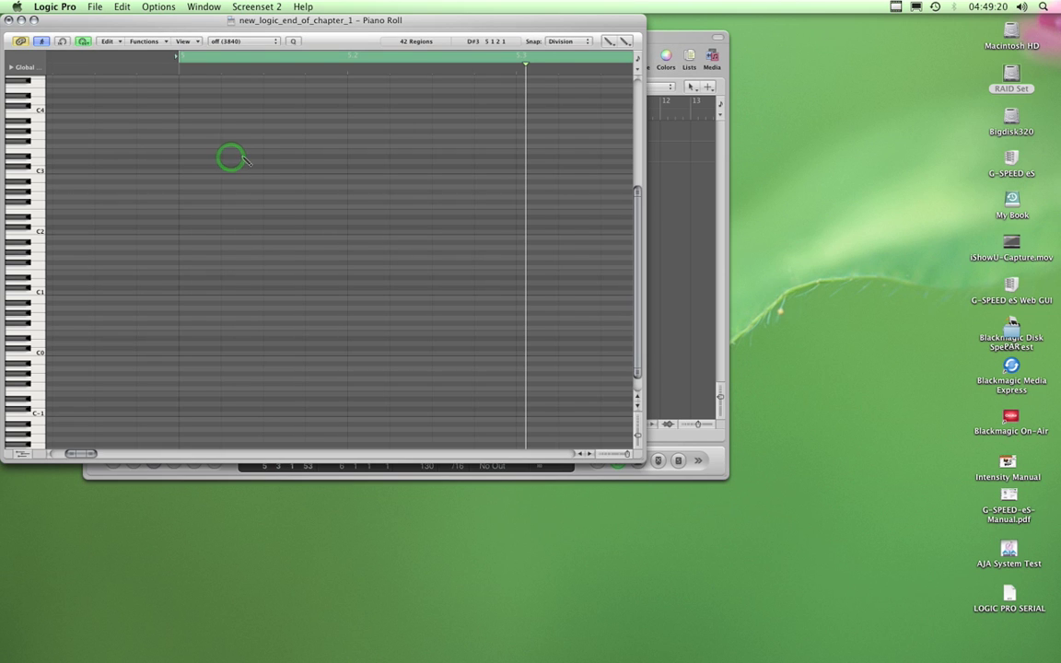
pyautogui.click(666, 41)
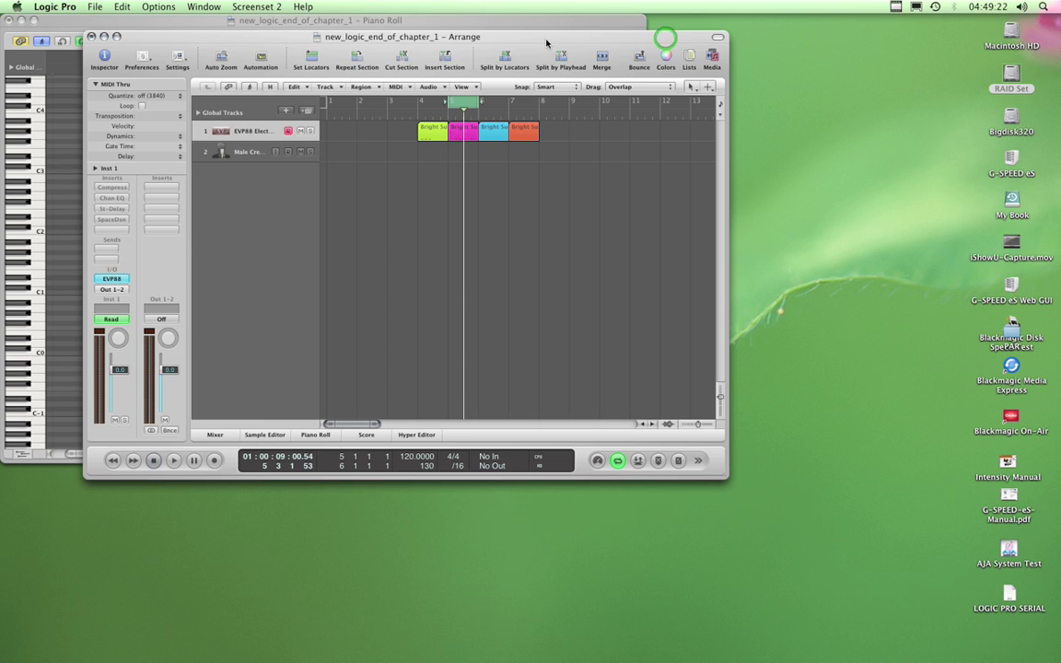
pyautogui.moveTo(665, 41); pyautogui.dragTo(756, 106)
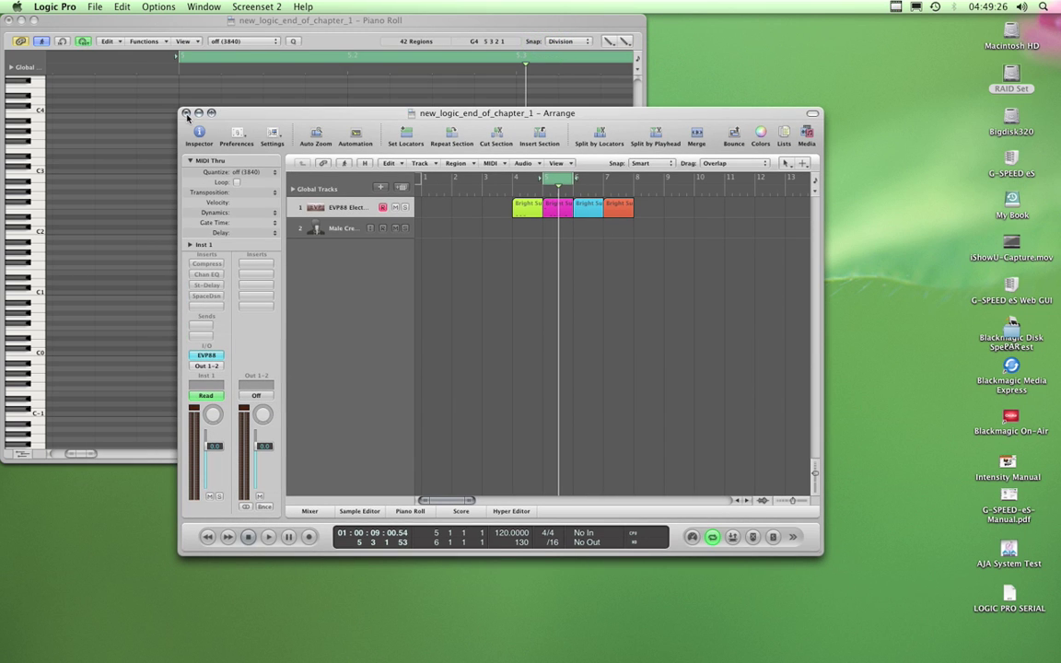
pyautogui.click(187, 115)
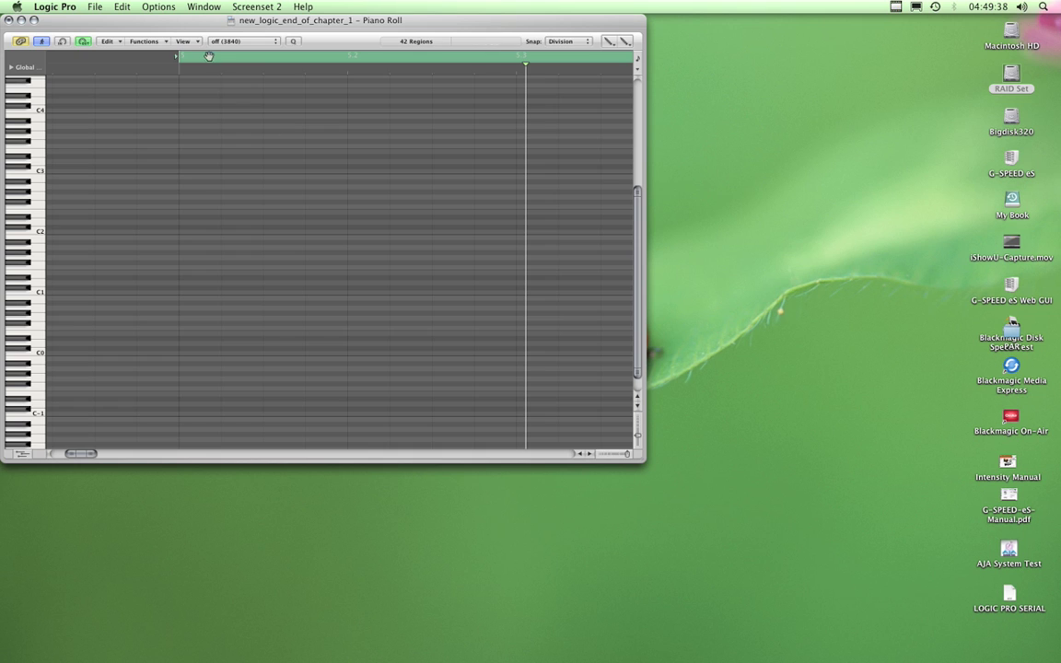
# Add a Transport window, dock it full-width along the screen bottom, and reactivate the Piano Roll.
pyautogui.click(201, 6)
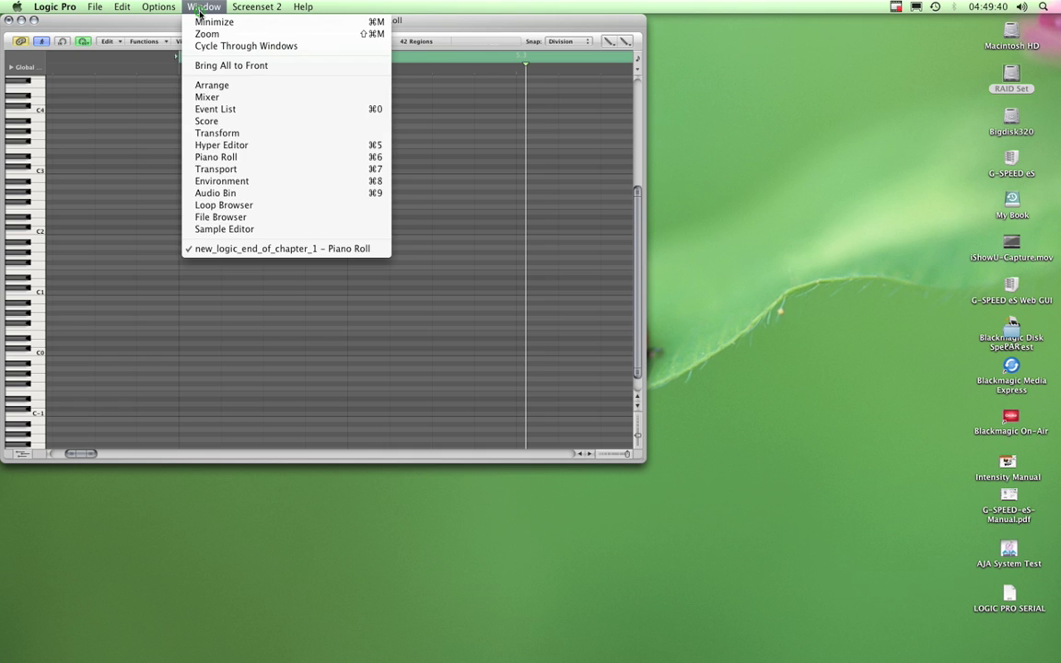
pyautogui.click(215, 169)
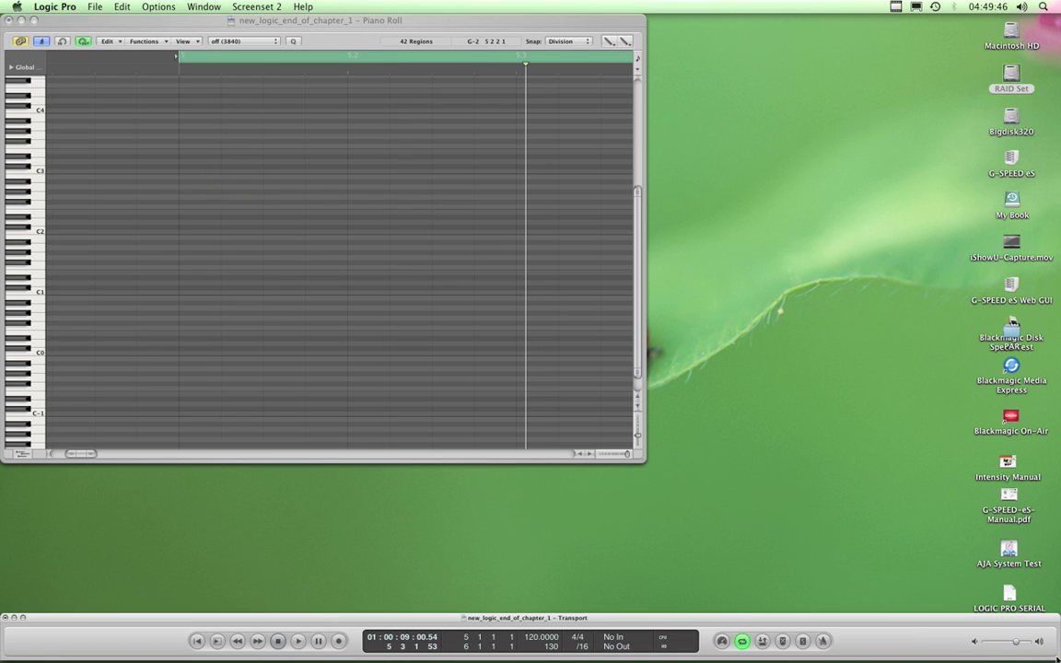
pyautogui.moveTo(1057, 659); pyautogui.dragTo(806, 659)
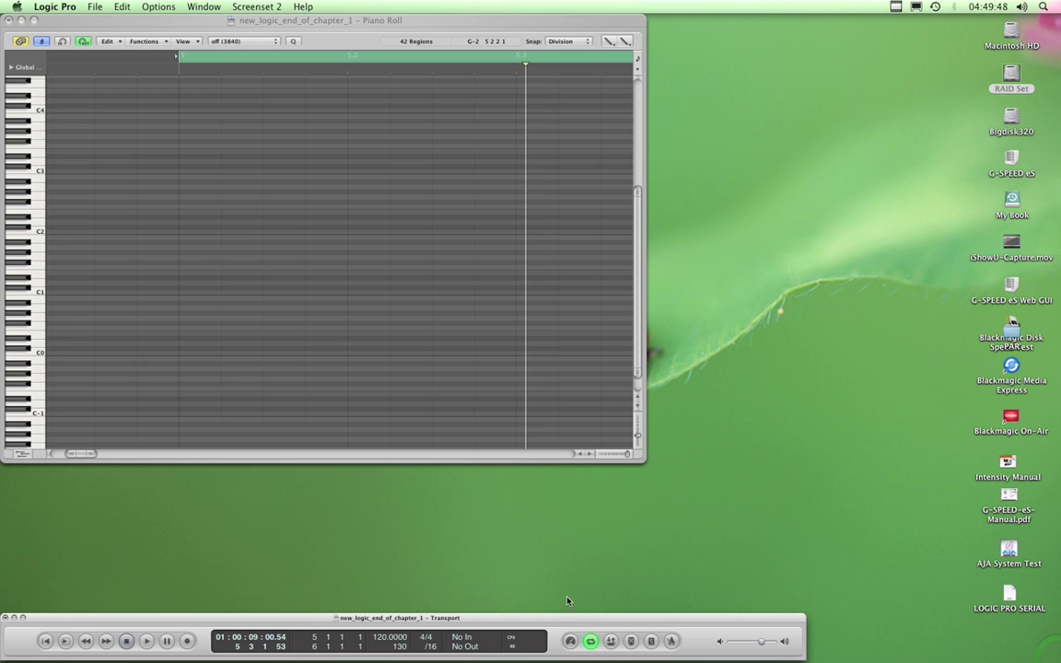
pyautogui.moveTo(562, 617); pyautogui.dragTo(559, 77)
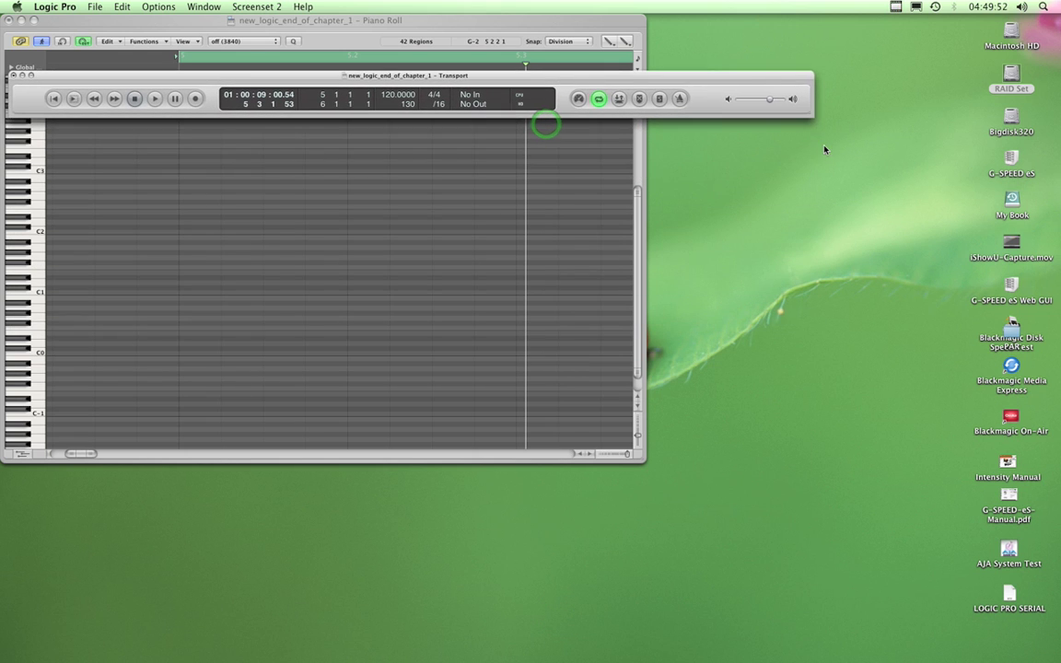
pyautogui.moveTo(810, 118); pyautogui.dragTo(734, 117)
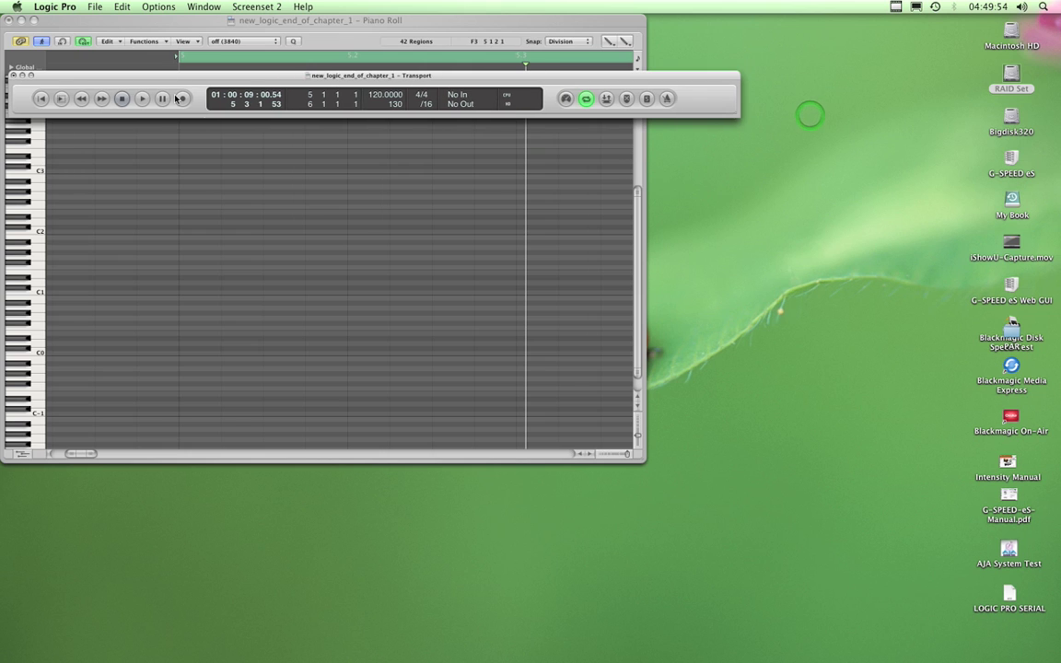
pyautogui.moveTo(123, 78); pyautogui.dragTo(154, 104)
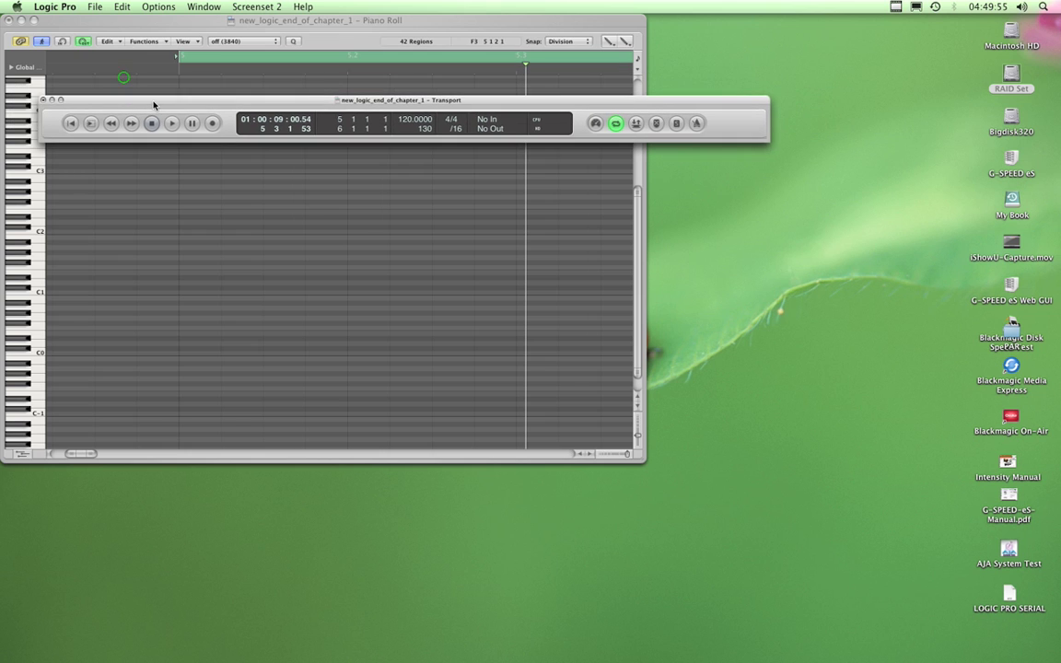
pyautogui.click(61, 100)
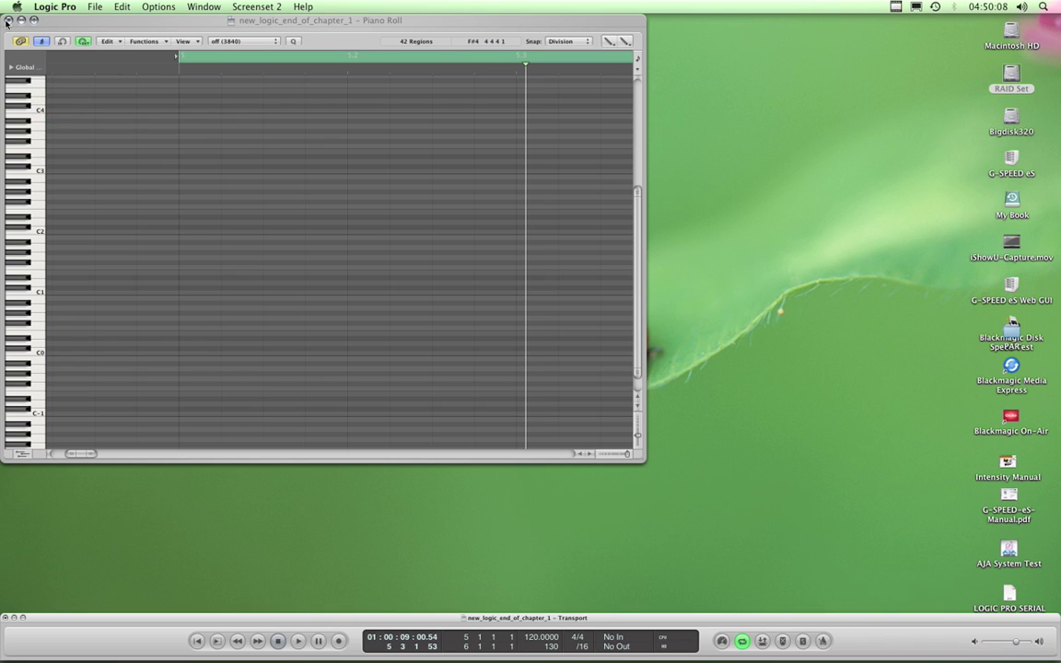
pyautogui.click(91, 28)
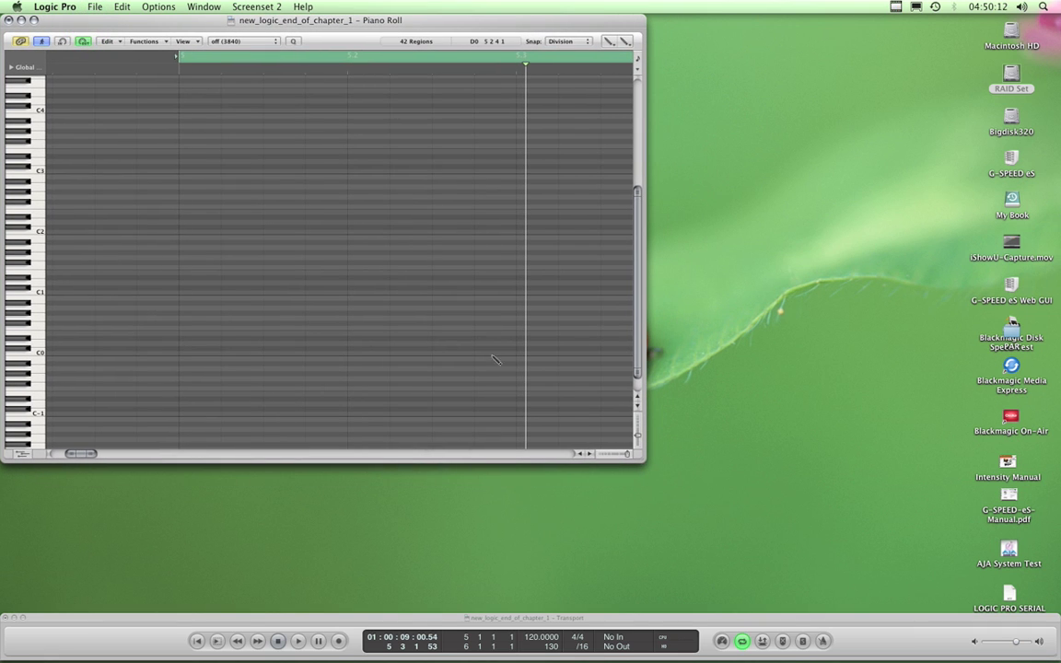
# Stretch the Piano Roll to fill the screen, zoom in vertically for taller keys, and audition a key.
pyautogui.moveTo(643, 459); pyautogui.dragTo(1057, 612)
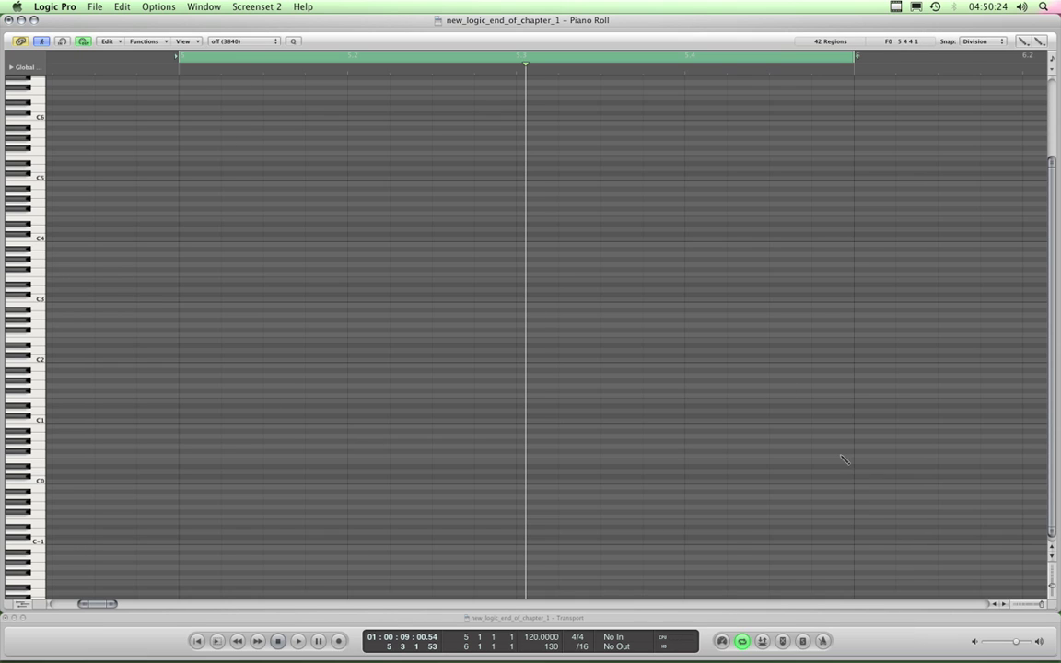
pyautogui.moveTo(1051, 587); pyautogui.dragTo(1051, 600)
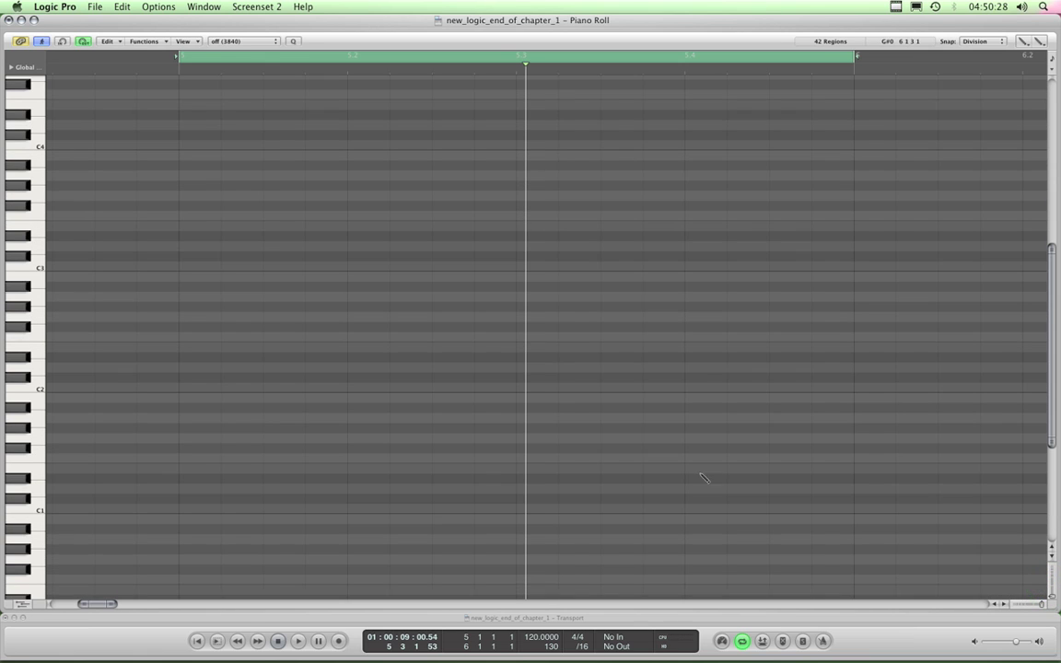
pyautogui.click(35, 217)
# Choose the Pointer as the editing tool from the Esc tool menu.
pyautogui.press('Escape')
pyautogui.click(351, 247)
pyautogui.click(337, 50)
pyautogui.click(336, 41)
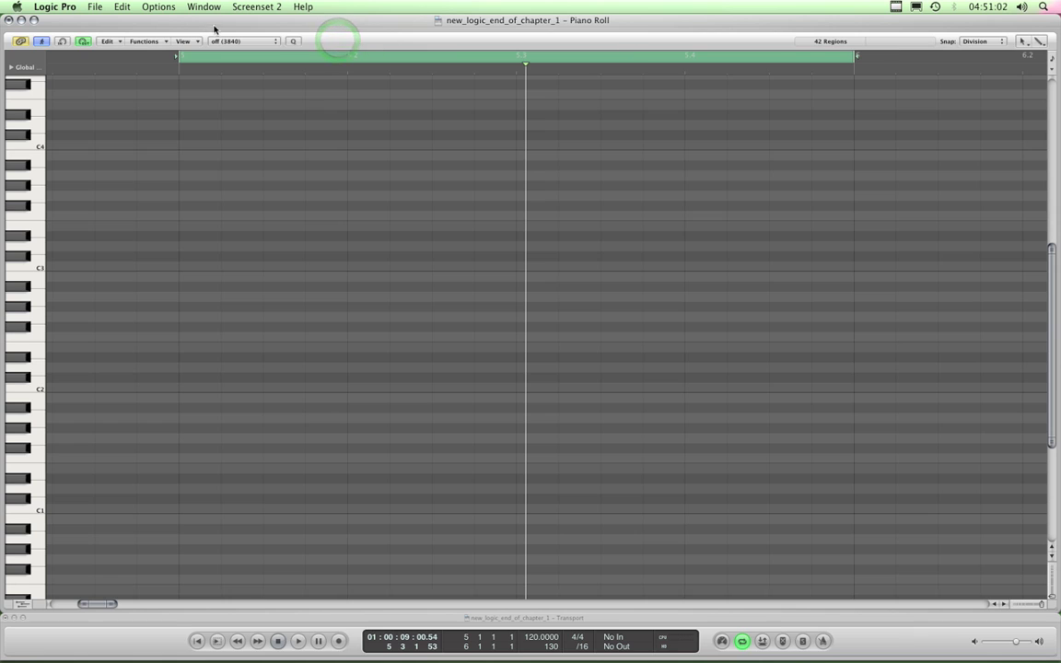
# Browse the Functions, View and canvas right-click menus, then dismiss them and the tool menu.
pyautogui.click(145, 41)
pyautogui.click(183, 42)
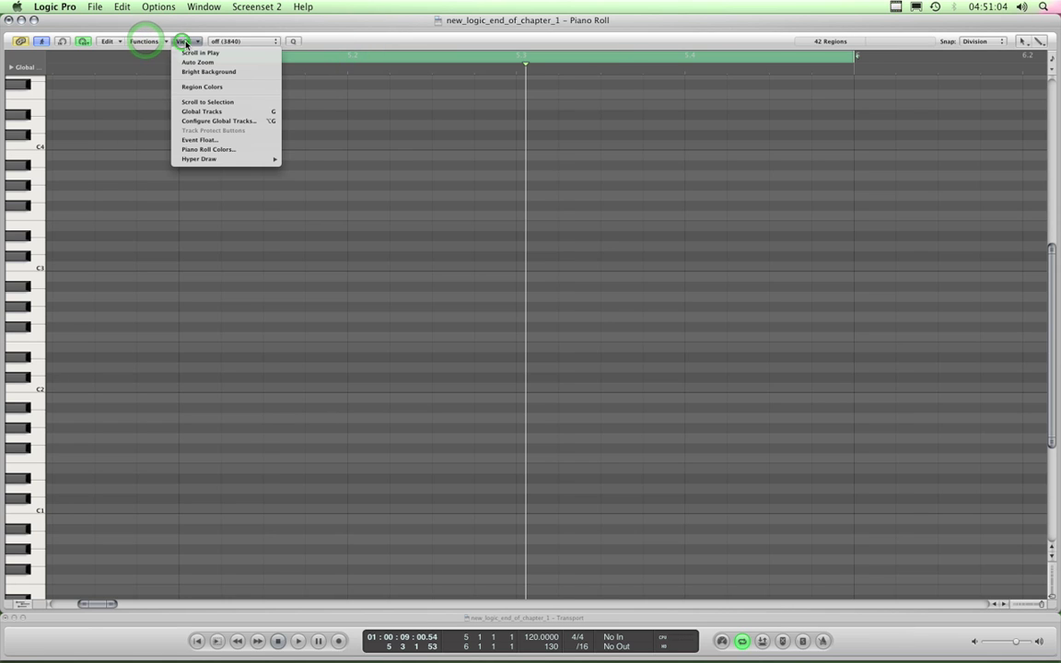
pyautogui.click(387, 168)
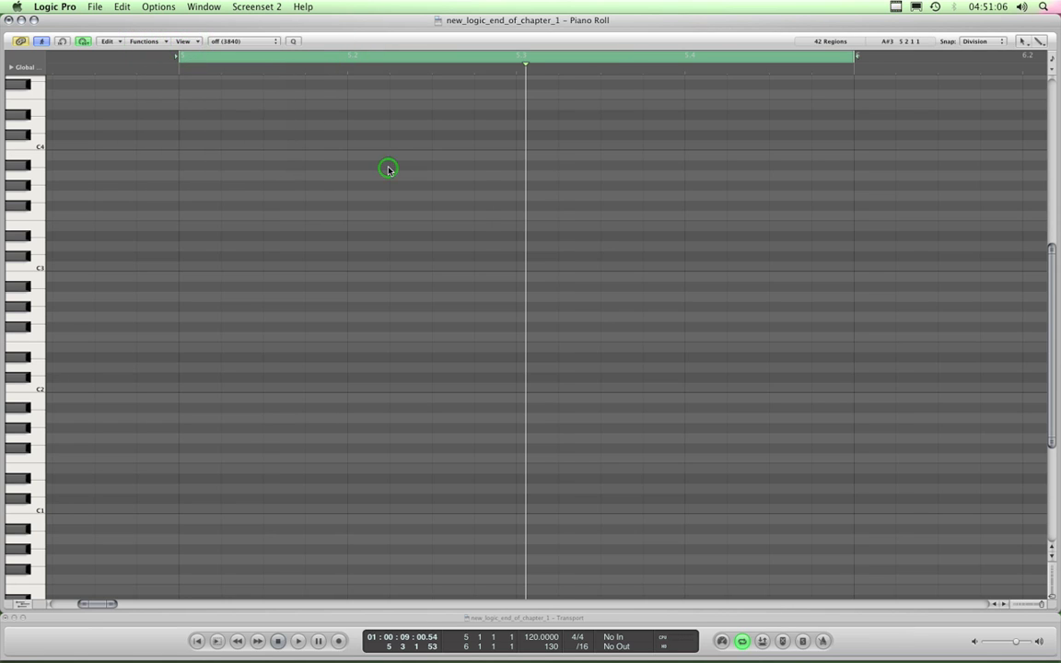
pyautogui.rightClick(388, 169)
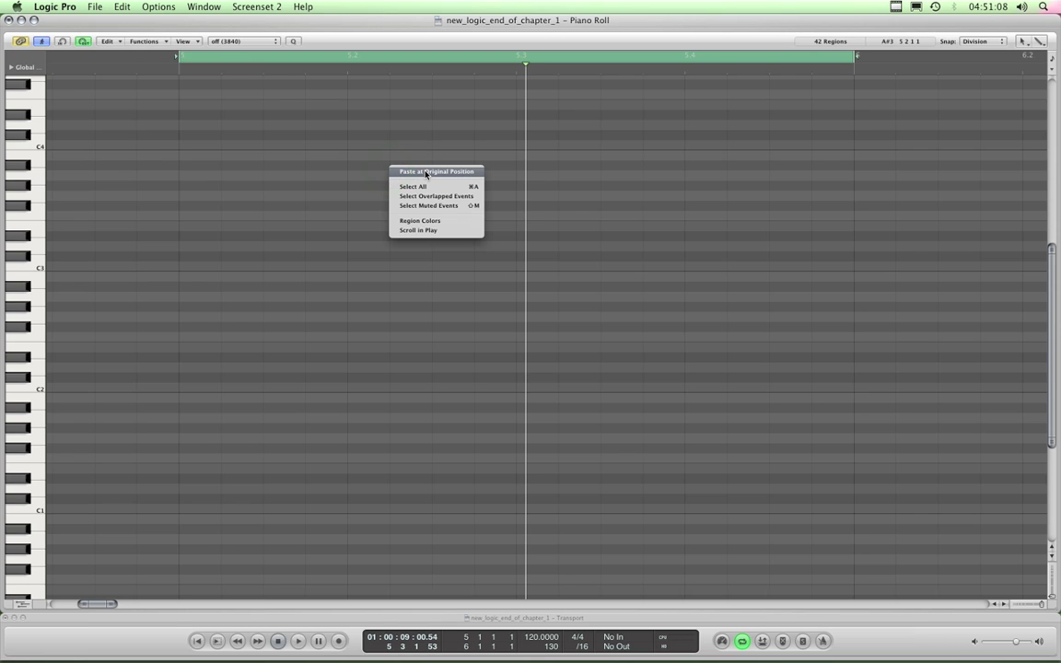
pyautogui.press('Escape')
pyautogui.press('Escape')
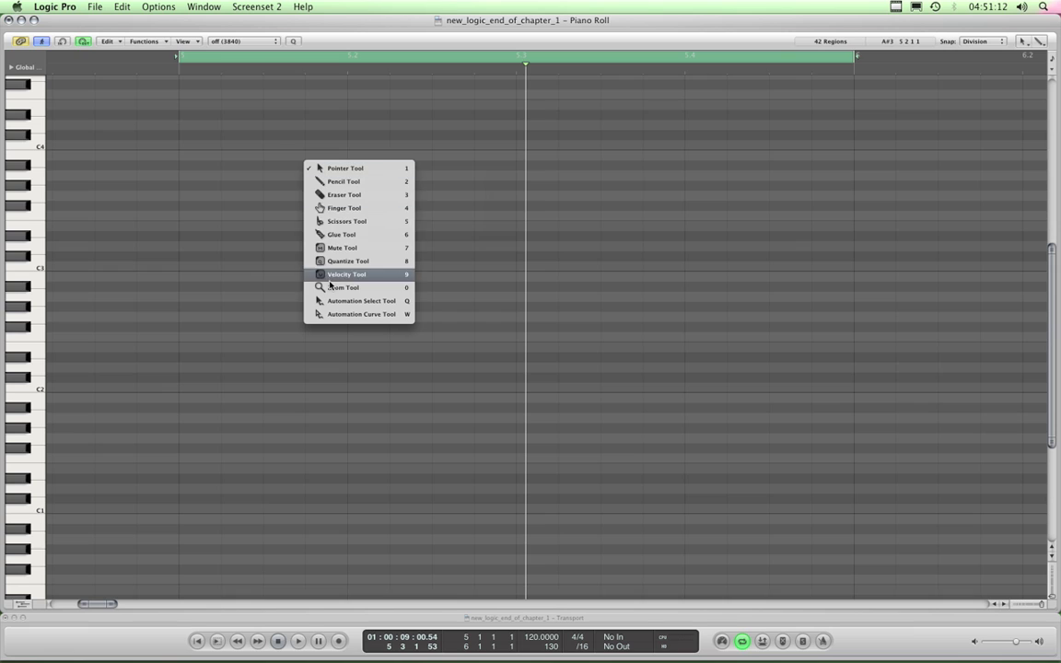
pyautogui.click(268, 192)
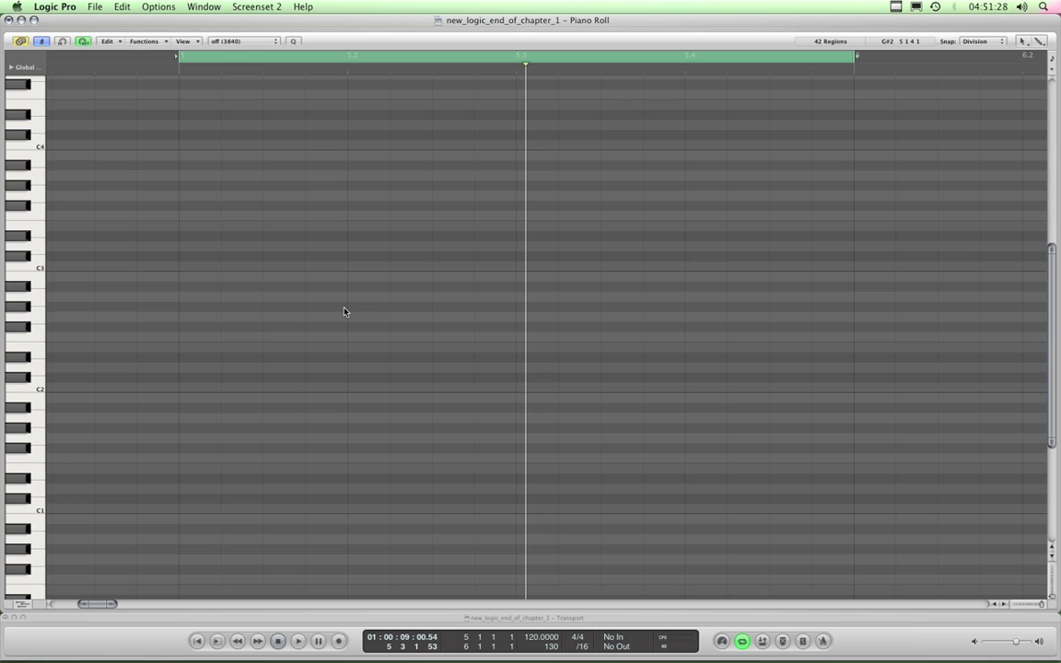
pyautogui.click(384, 25)
# Select the green Bright Suitcase region, compare screensets 1 and 2, then toggle the Piano Roll pane.
pyautogui.press('1')
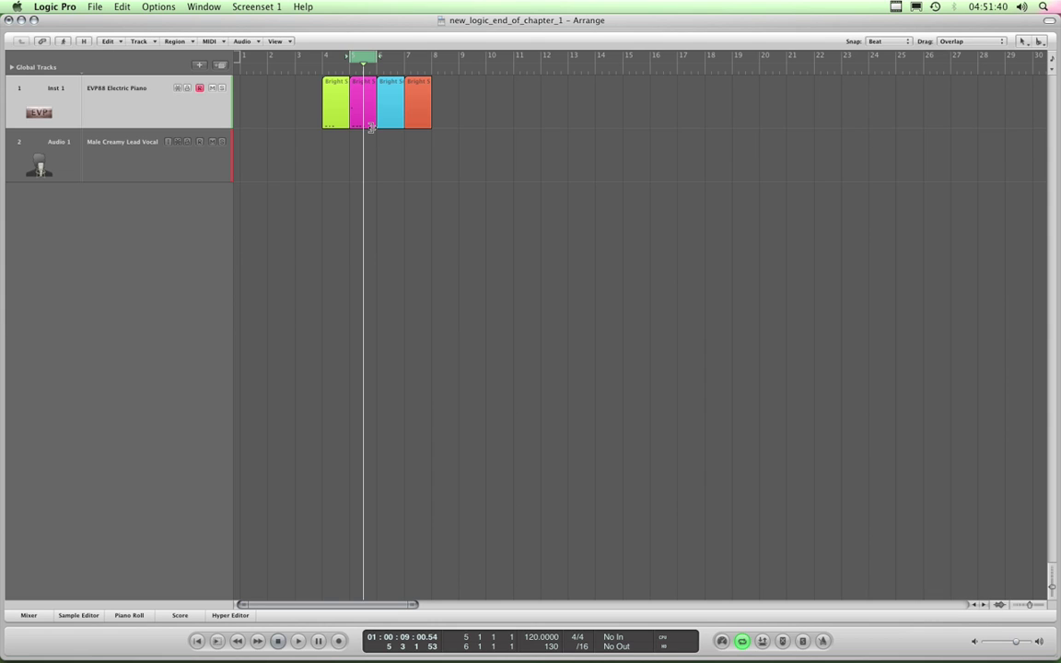
pyautogui.click(342, 107)
pyautogui.press('2')
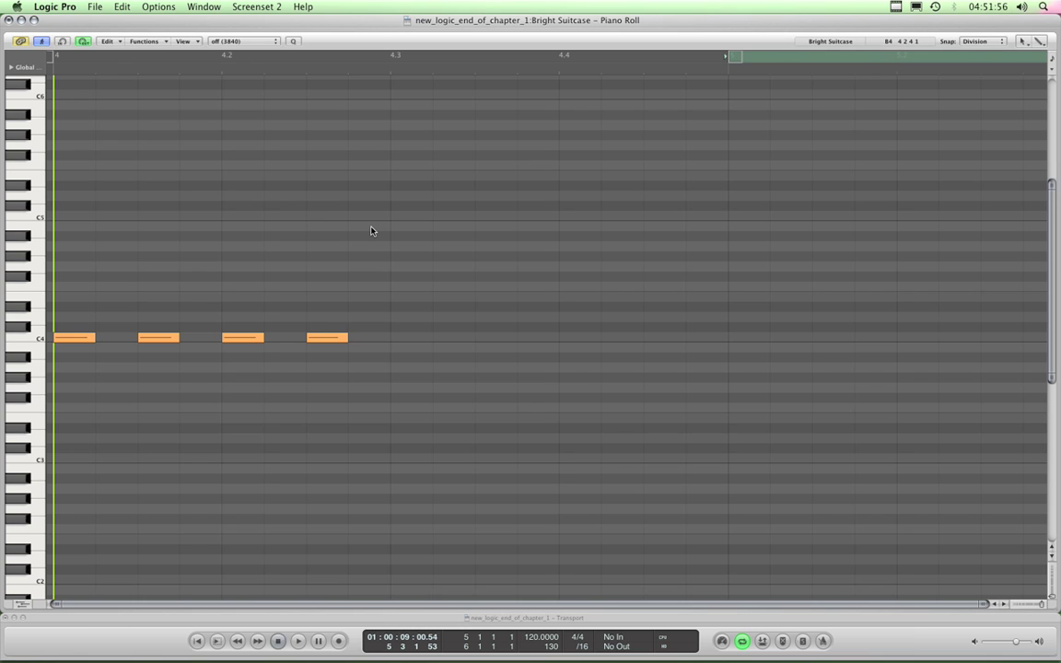
pyautogui.press('1')
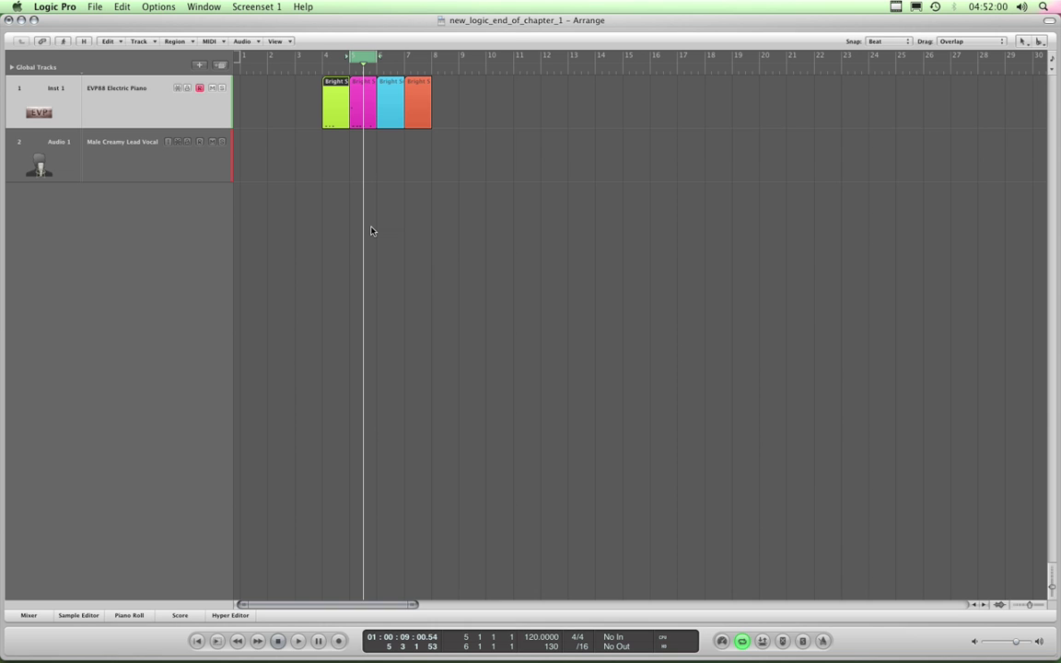
pyautogui.press('2')
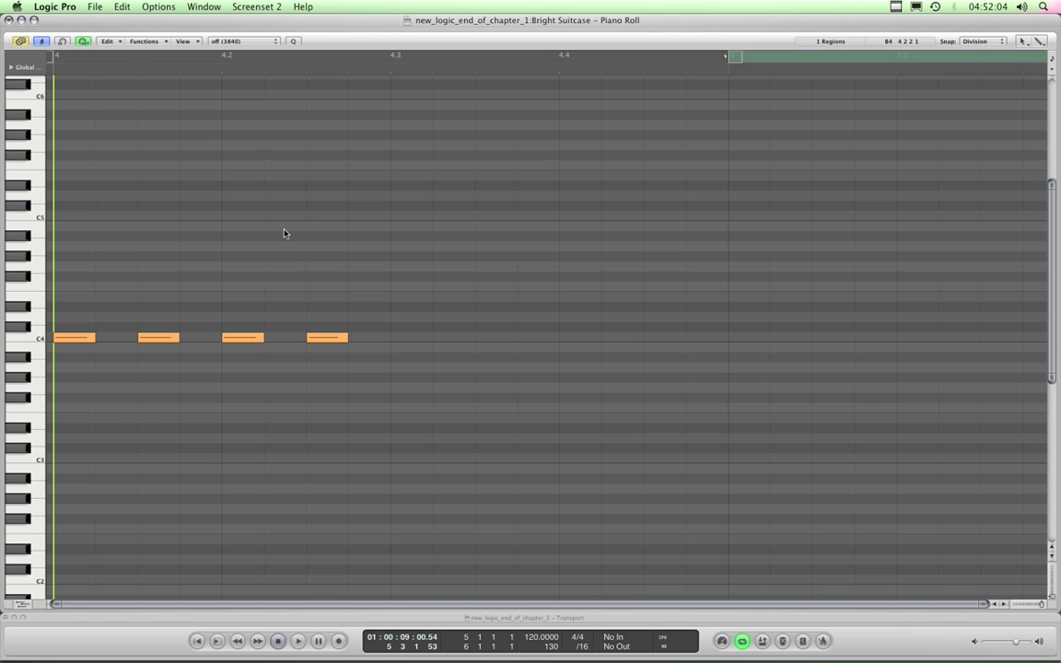
pyautogui.press('1')
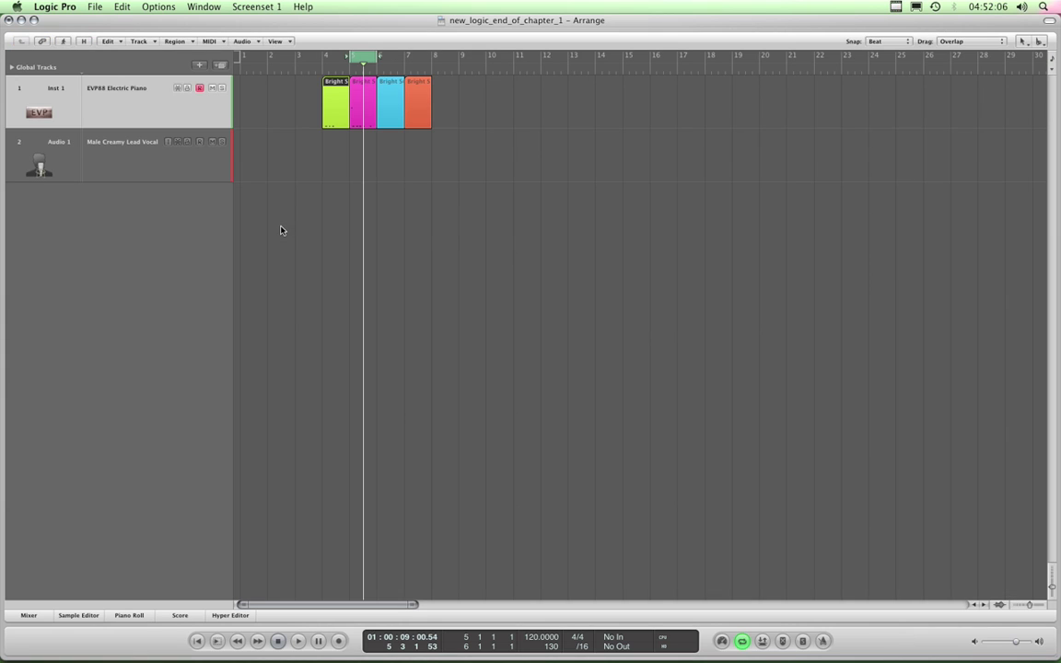
pyautogui.click(145, 615)
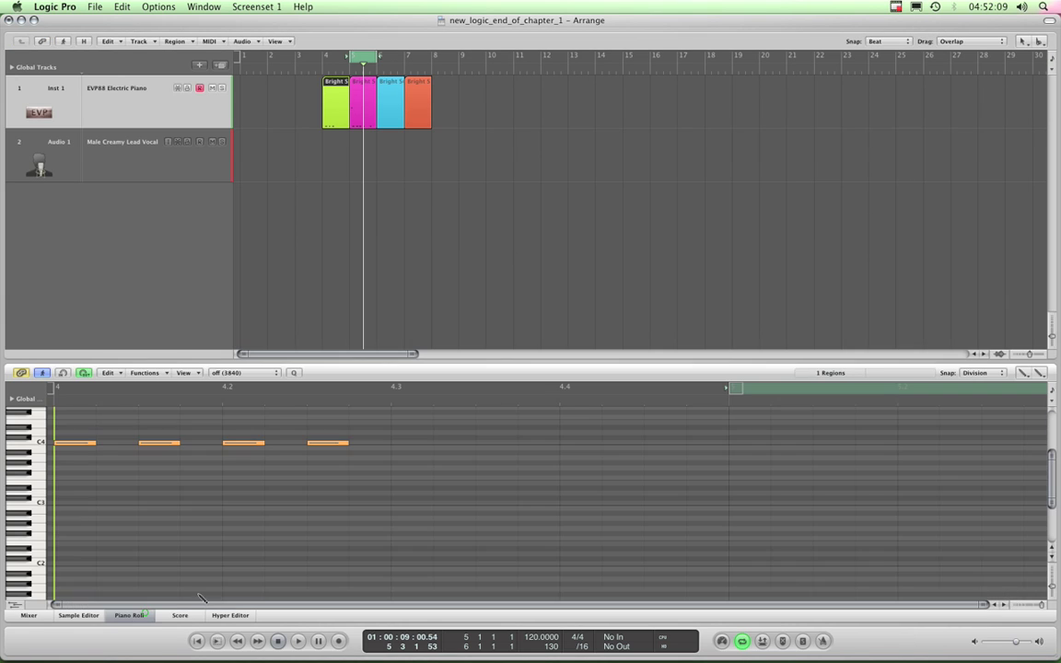
pyautogui.click(145, 615)
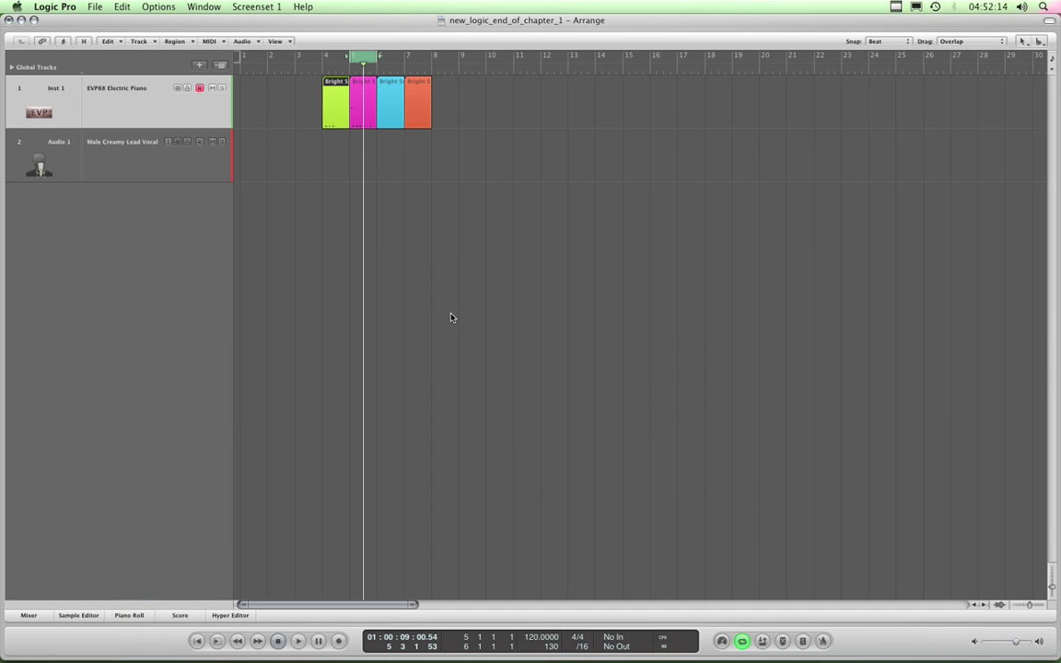
# In Screenset 3, open a Hyper Editor window and close the Arrange window.
pyautogui.press('3')
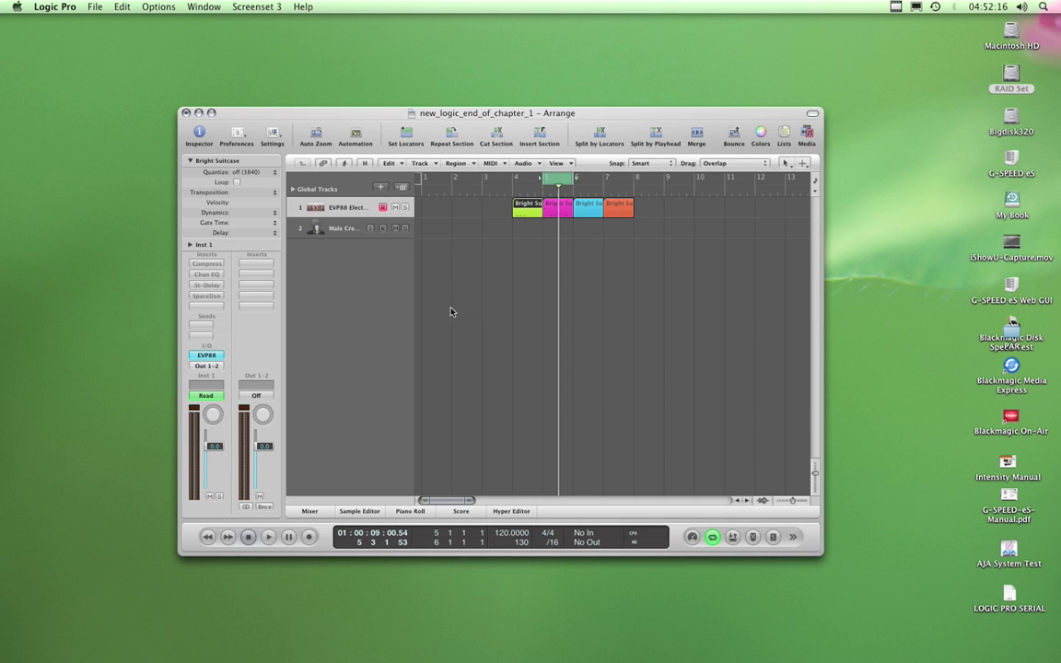
pyautogui.click(313, 112)
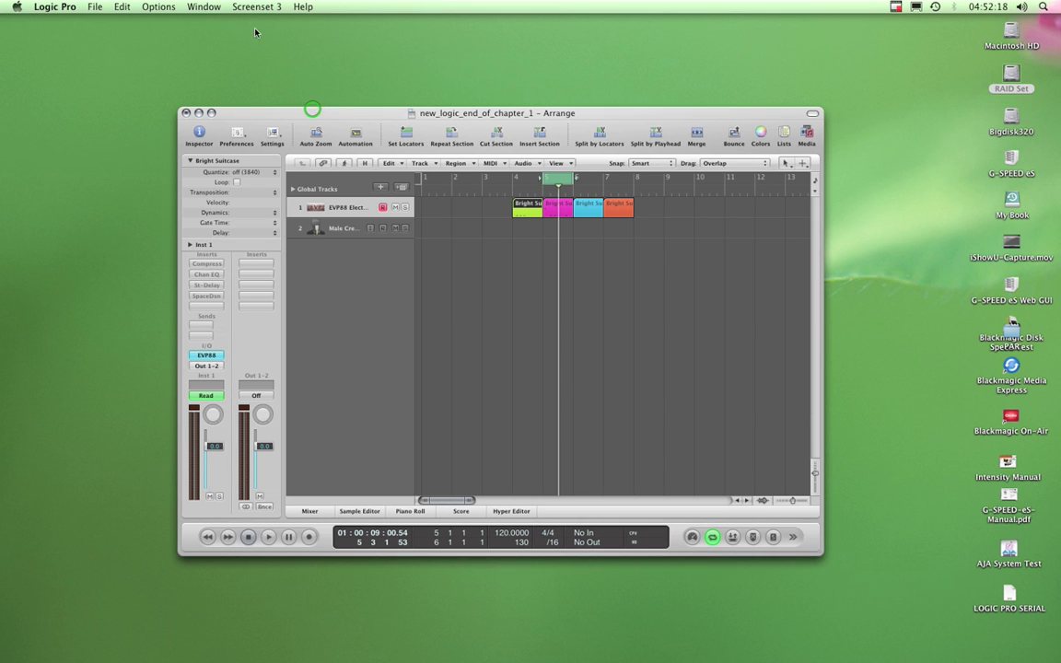
pyautogui.click(204, 6)
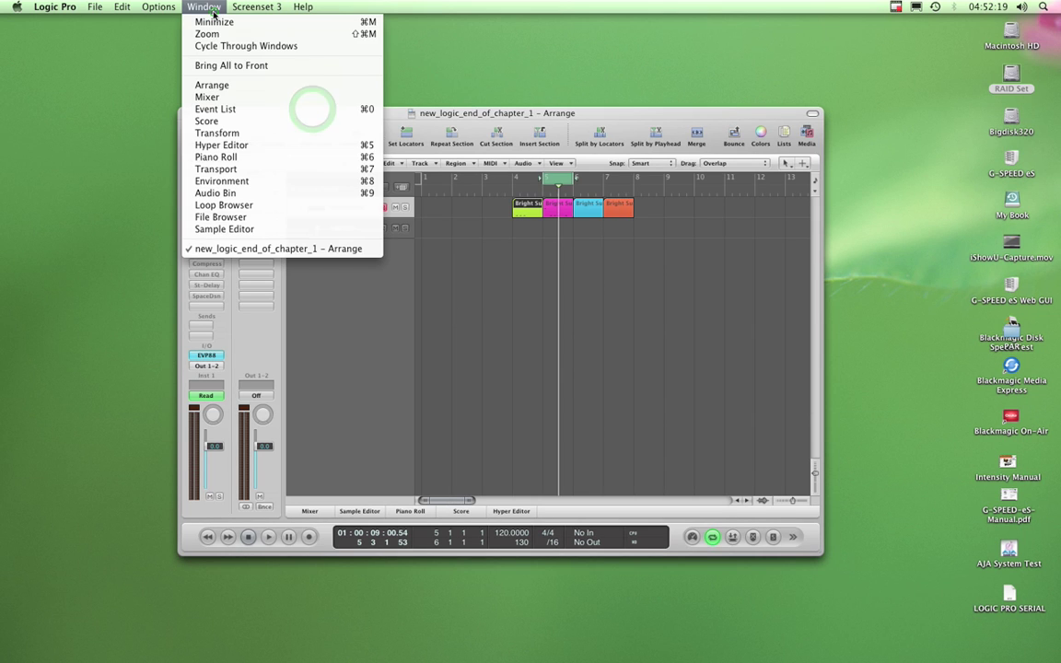
pyautogui.click(231, 148)
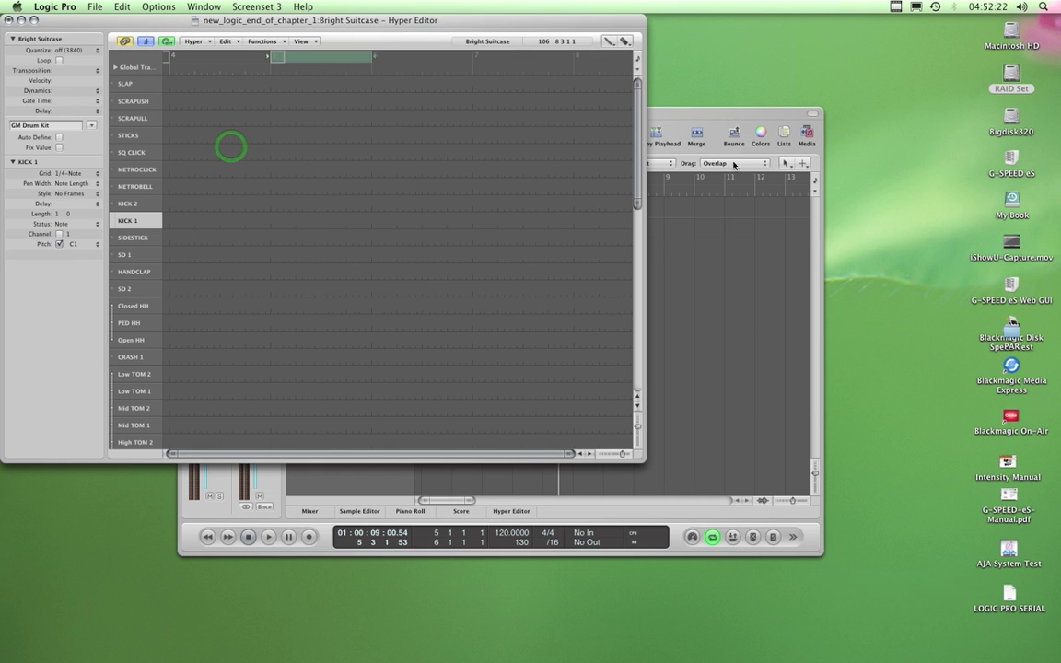
pyautogui.click(700, 113)
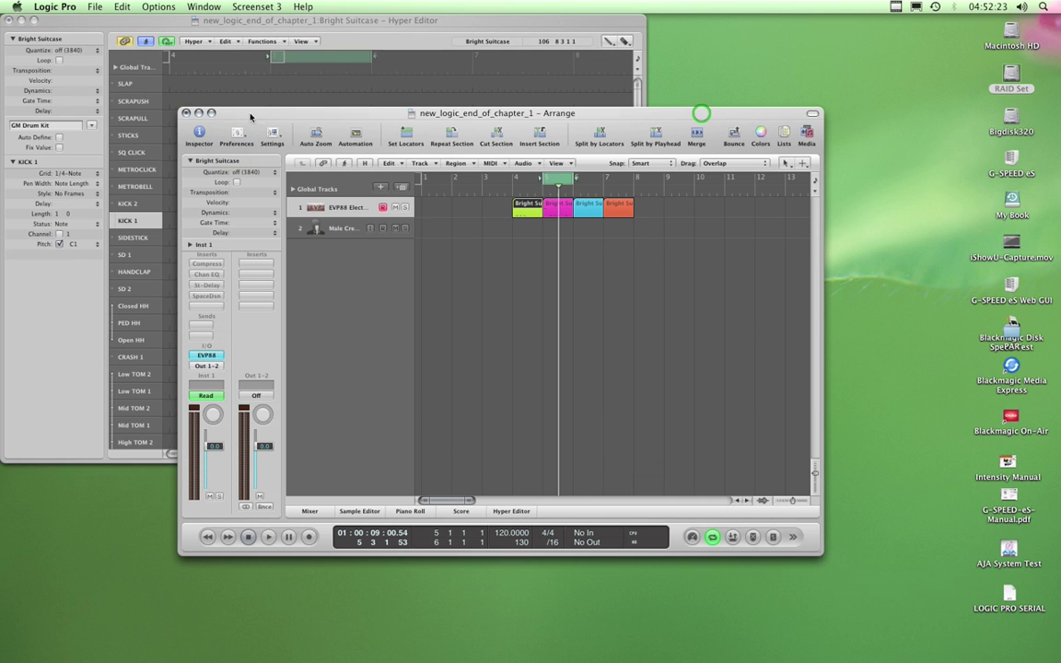
pyautogui.click(186, 112)
# Add a Transport bar and stretch the Hyper Editor to fill the screen.
pyautogui.click(206, 8)
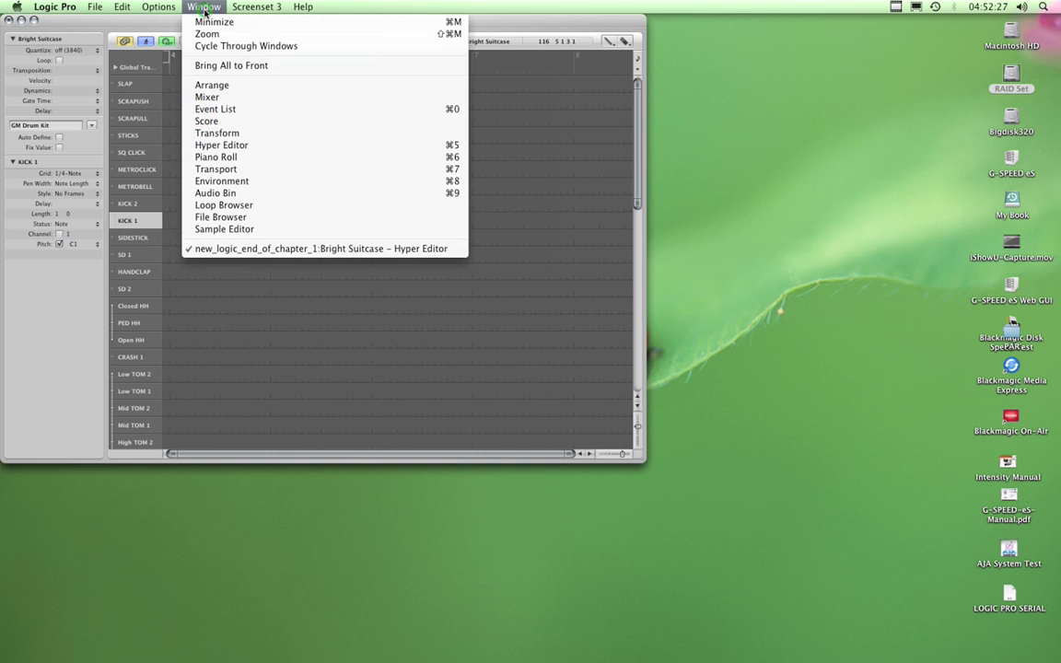
pyautogui.click(222, 170)
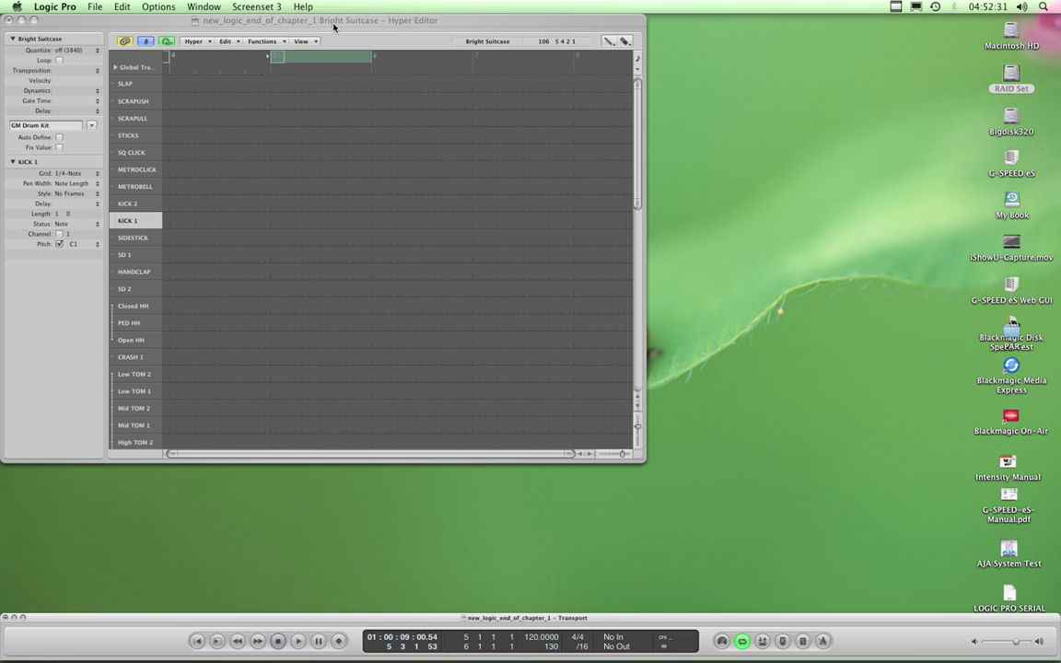
pyautogui.click(187, 26)
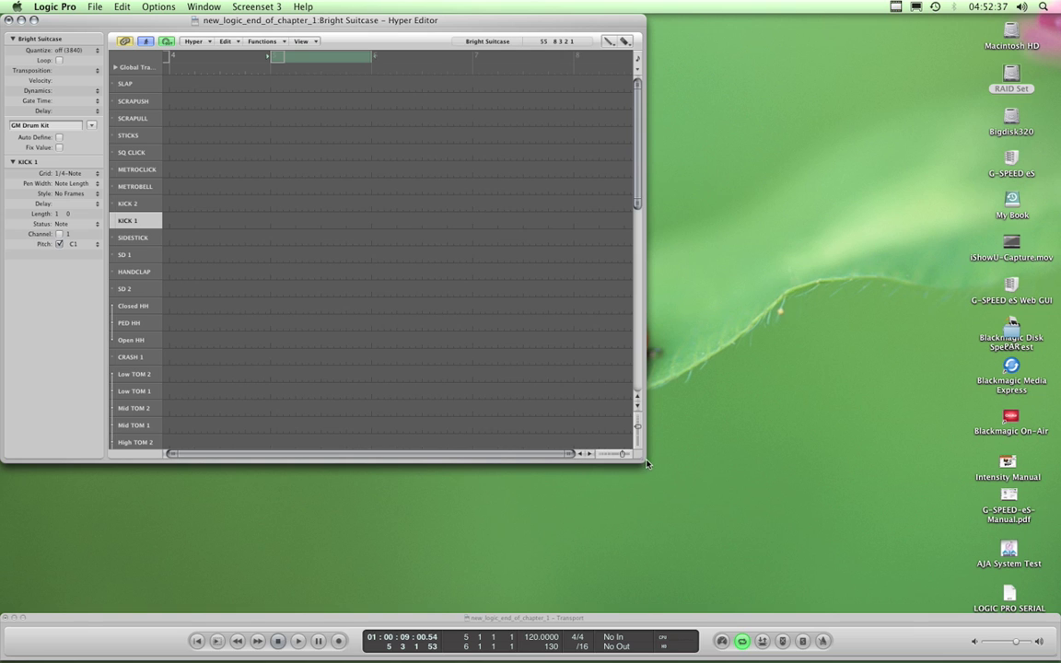
pyautogui.moveTo(643, 464); pyautogui.dragTo(1058, 612)
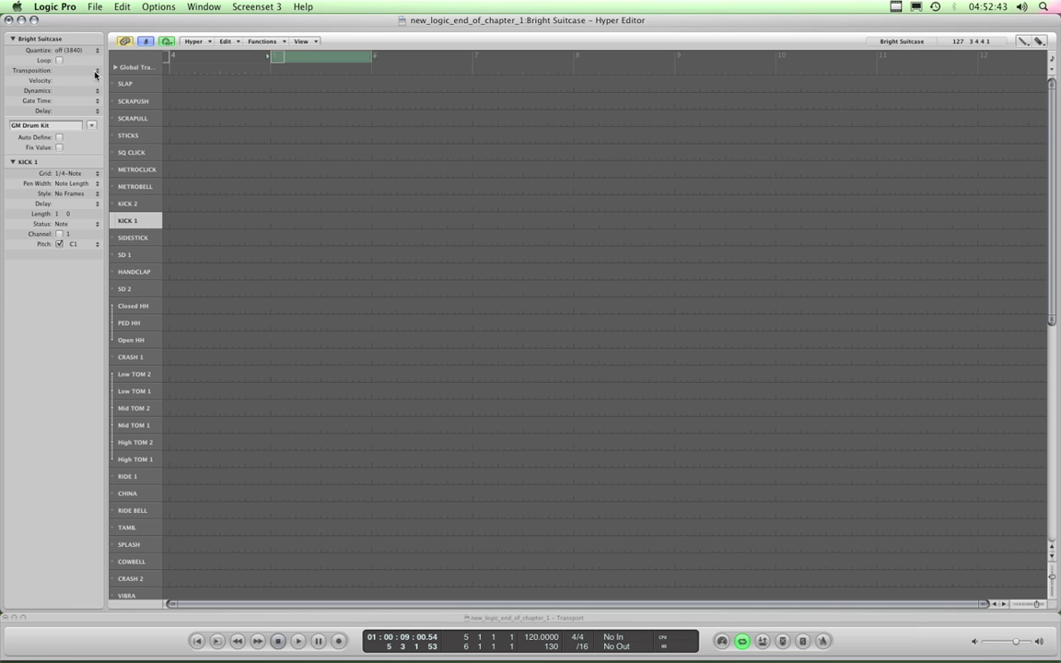
# Try the MIDI controller lane set, check Screenset 1, then return the lanes to GM Drum Kit.
pyautogui.click(87, 126)
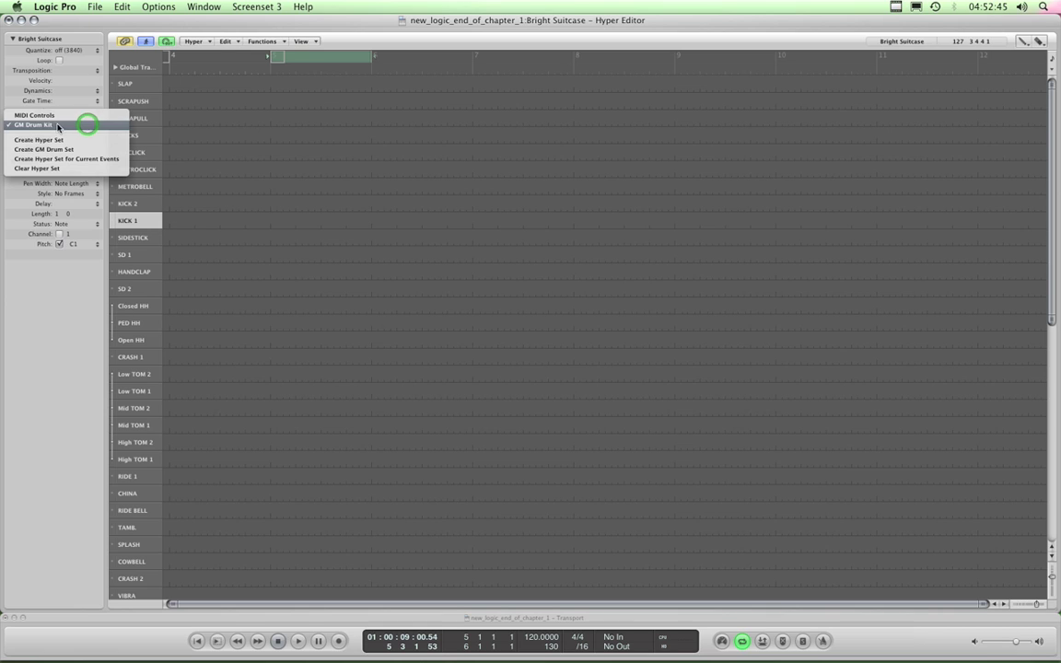
pyautogui.click(53, 115)
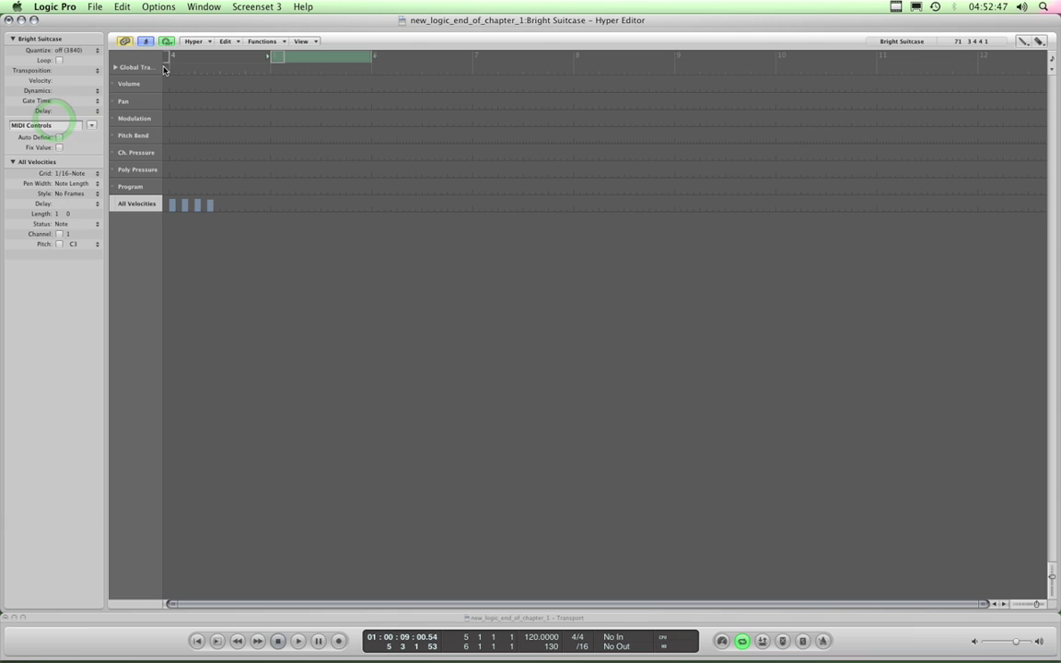
pyautogui.moveTo(163, 72); pyautogui.dragTo(225, 74)
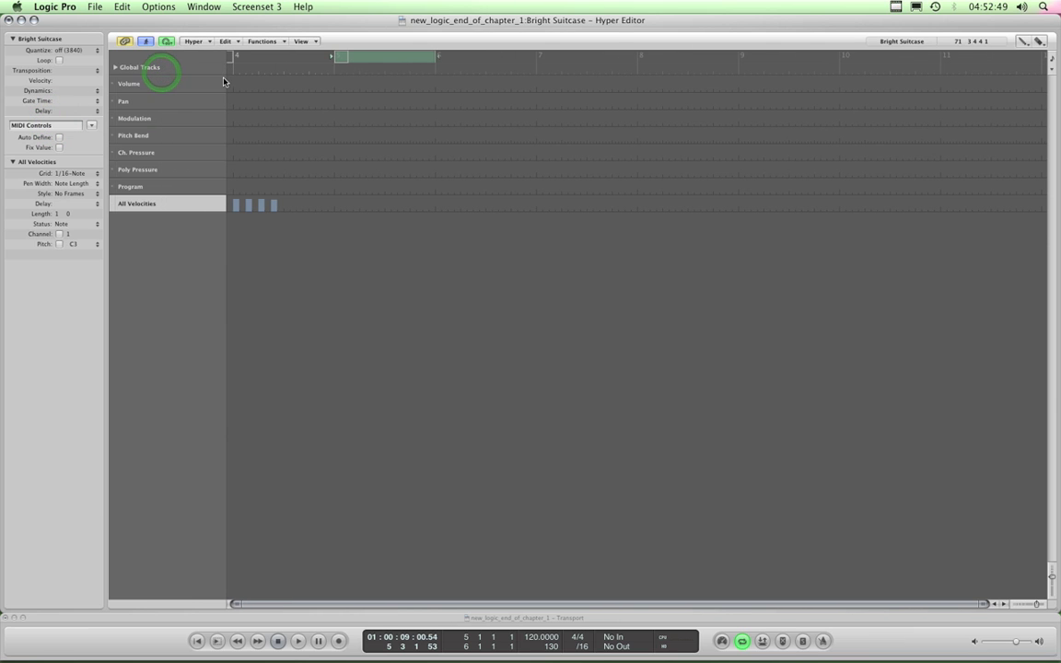
pyautogui.press('1')
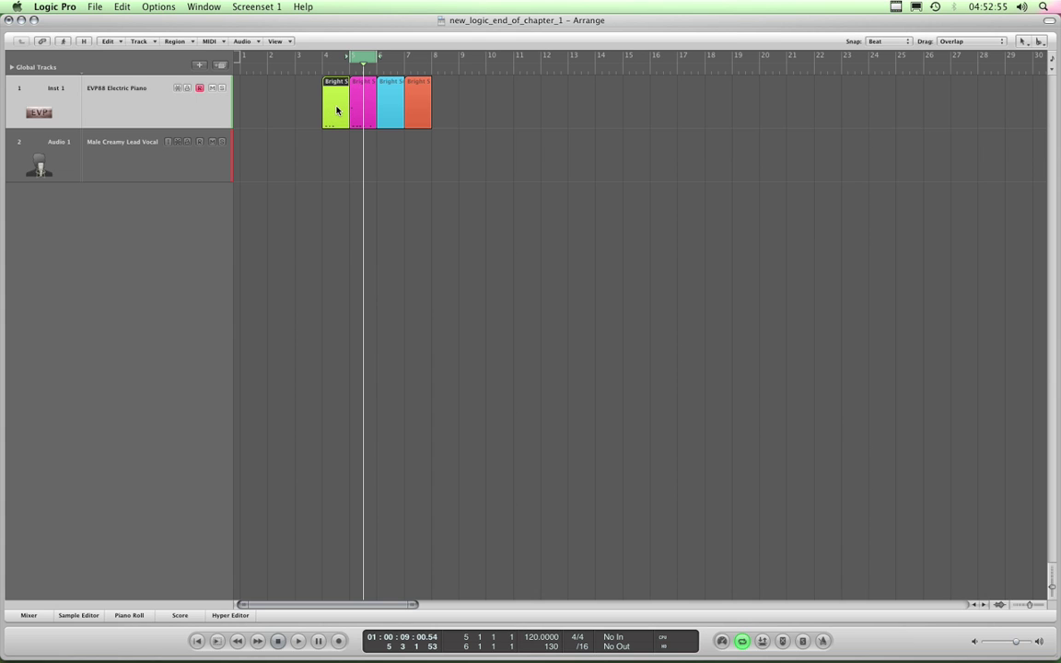
pyautogui.press('3')
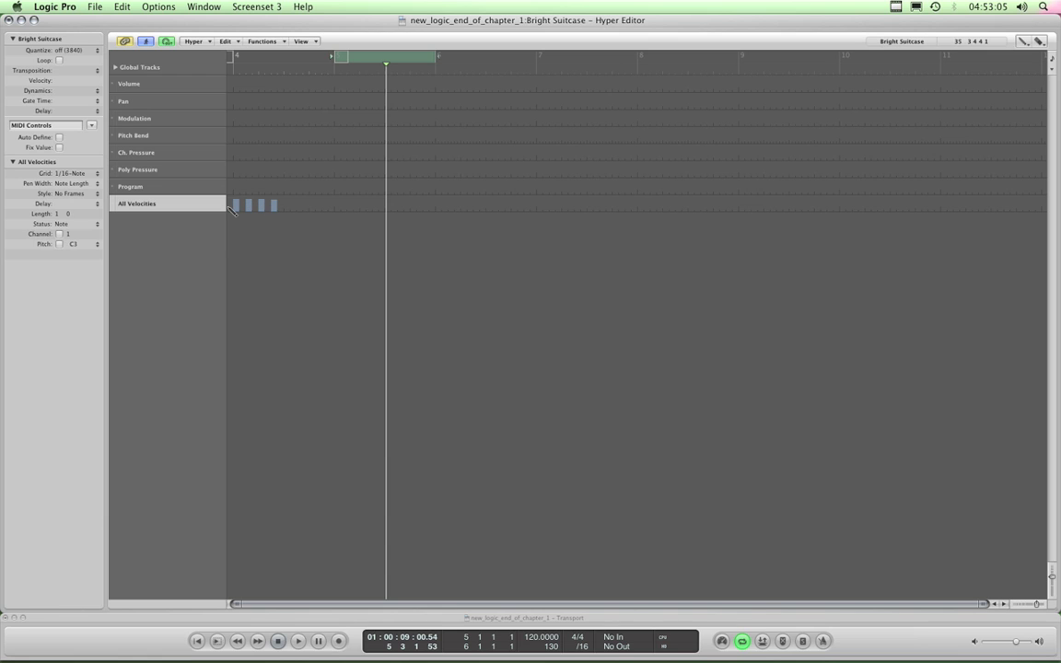
pyautogui.click(91, 126)
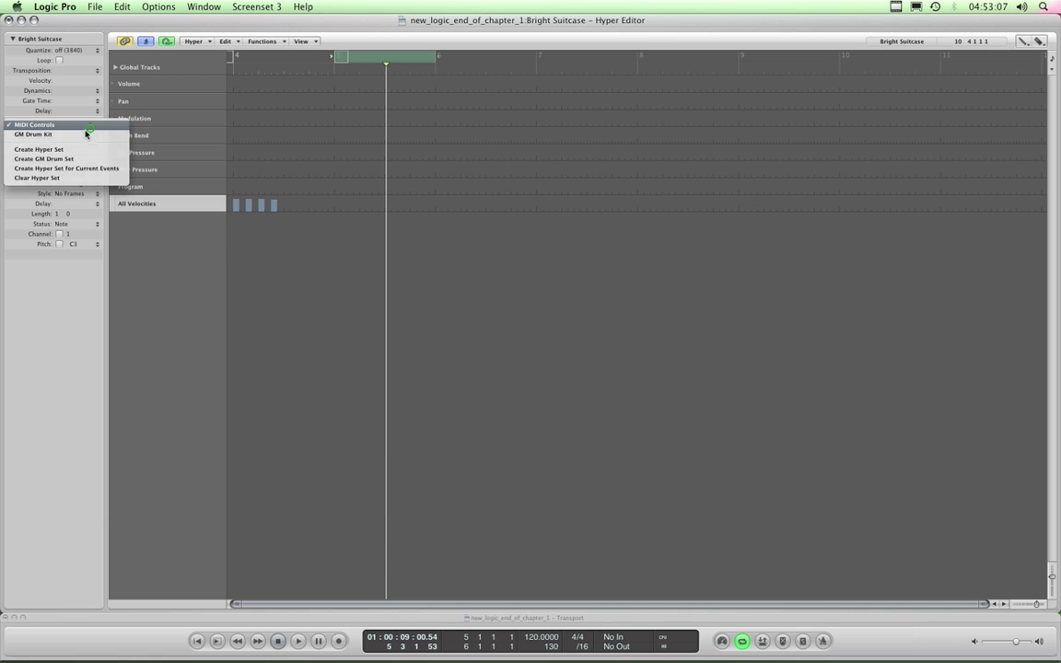
pyautogui.click(42, 136)
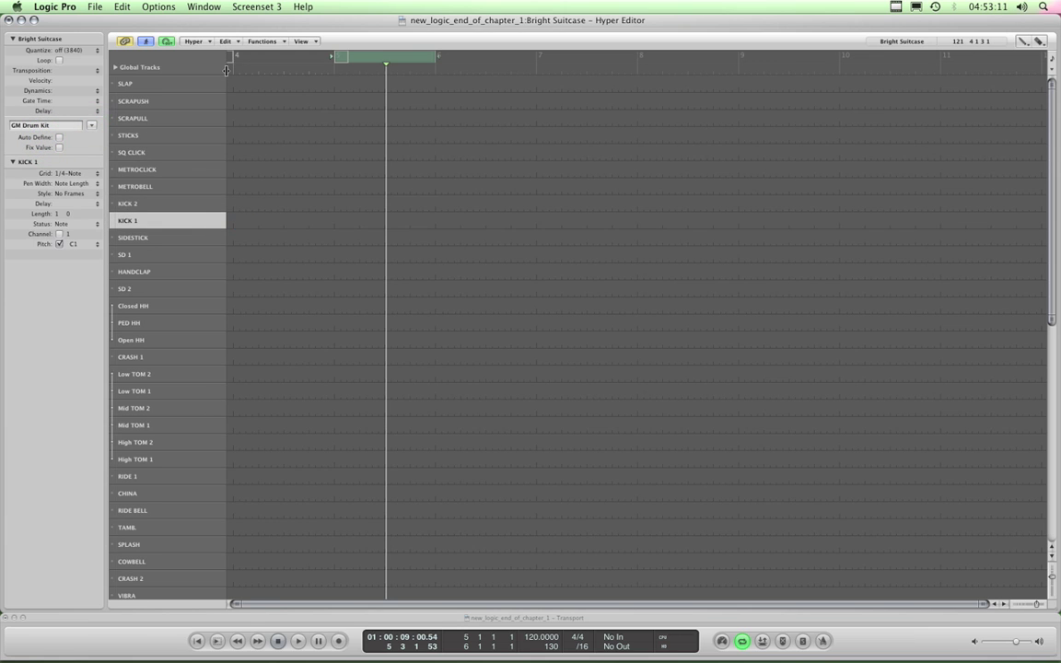
# Widen the drum-name column and check each lane from SLAP down to Low TOM 2.
pyautogui.moveTo(227, 70); pyautogui.dragTo(249, 70)
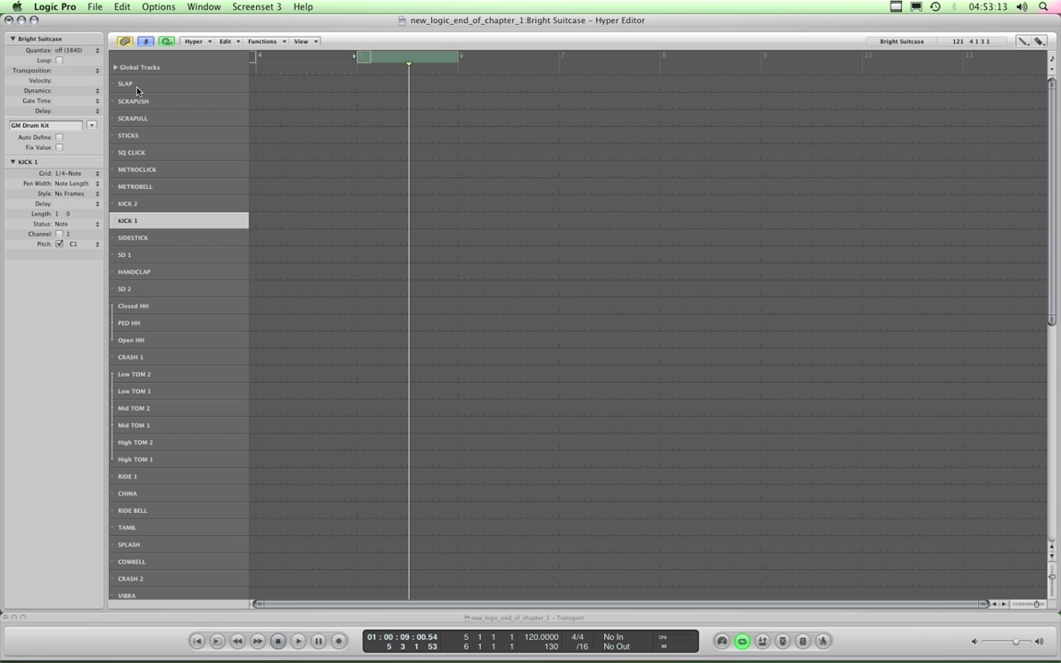
pyautogui.click(138, 86)
pyautogui.click(148, 102)
pyautogui.click(153, 119)
pyautogui.click(155, 134)
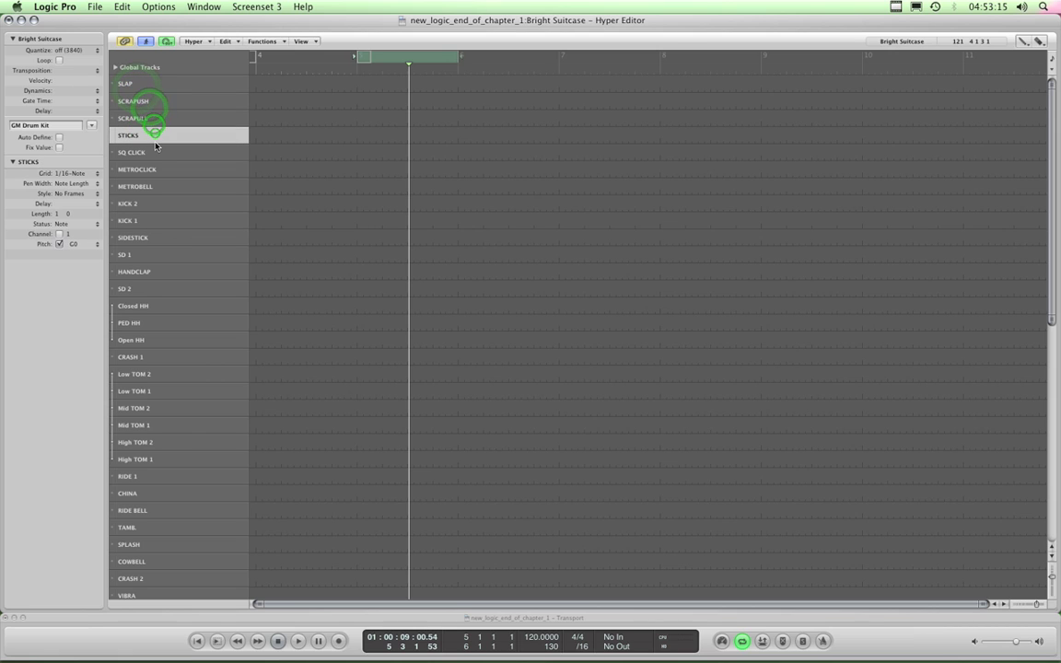
pyautogui.click(155, 151)
pyautogui.click(160, 169)
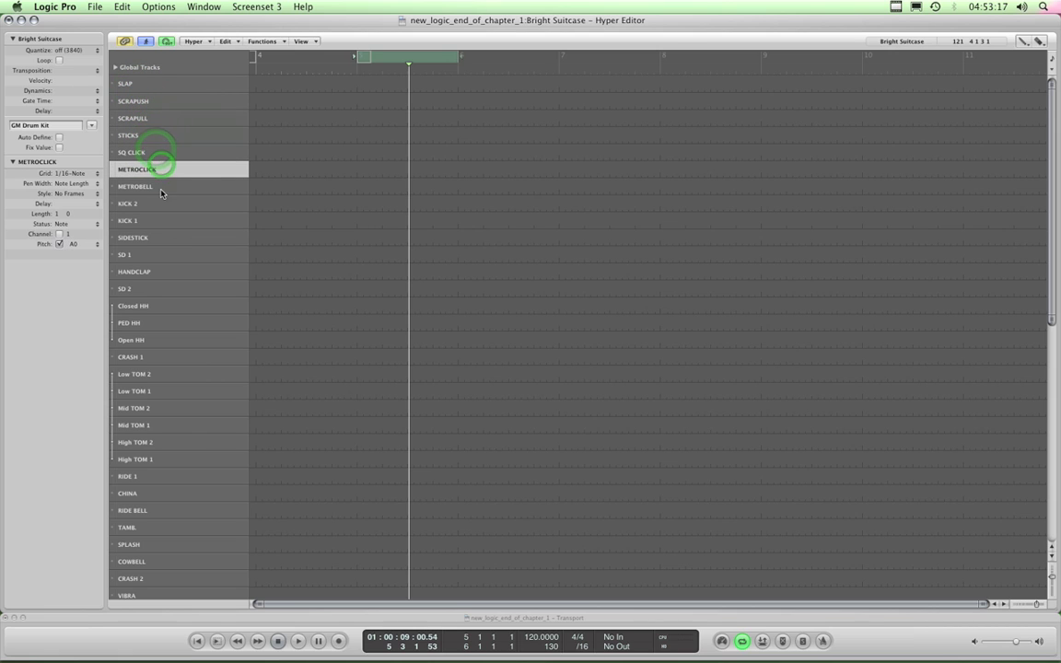
pyautogui.click(162, 186)
pyautogui.click(164, 204)
pyautogui.click(166, 220)
pyautogui.click(169, 238)
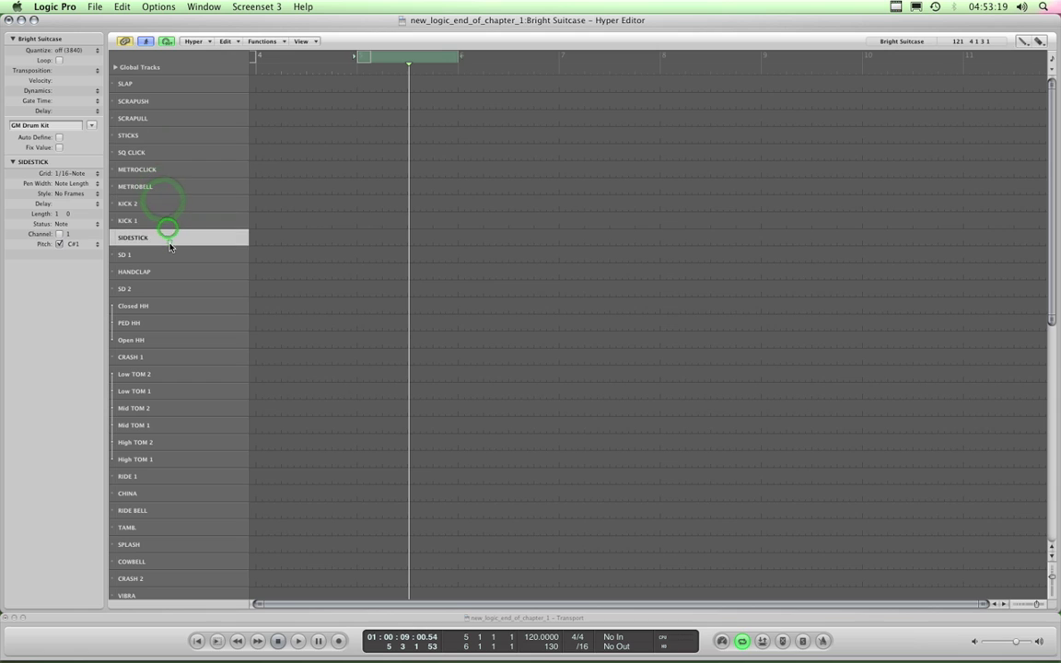
pyautogui.click(167, 255)
pyautogui.click(166, 272)
pyautogui.click(165, 289)
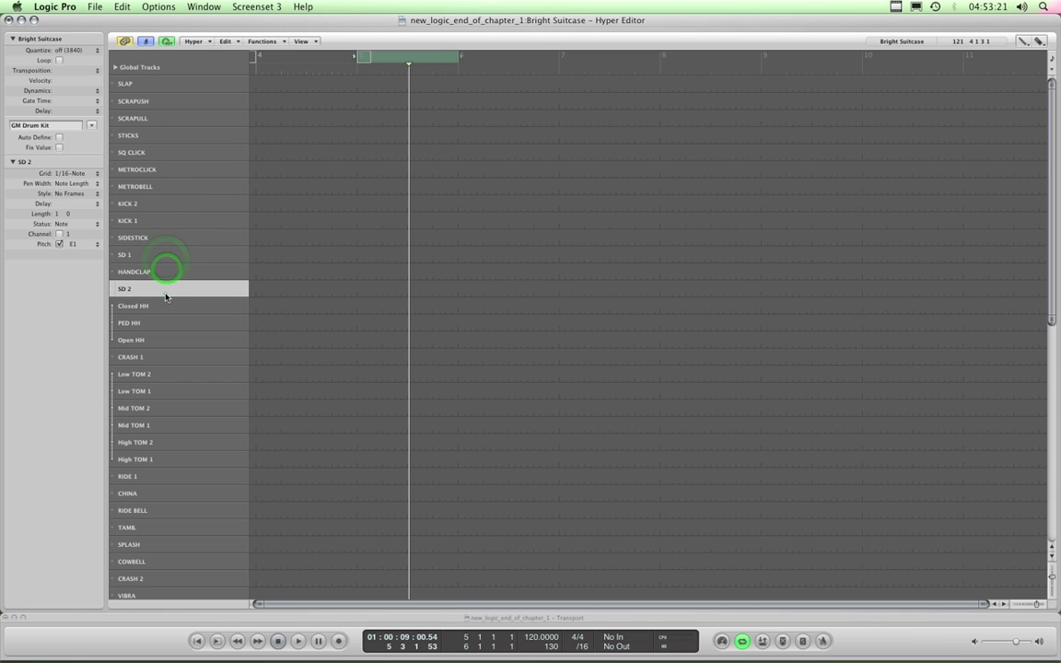
pyautogui.click(167, 306)
pyautogui.click(170, 322)
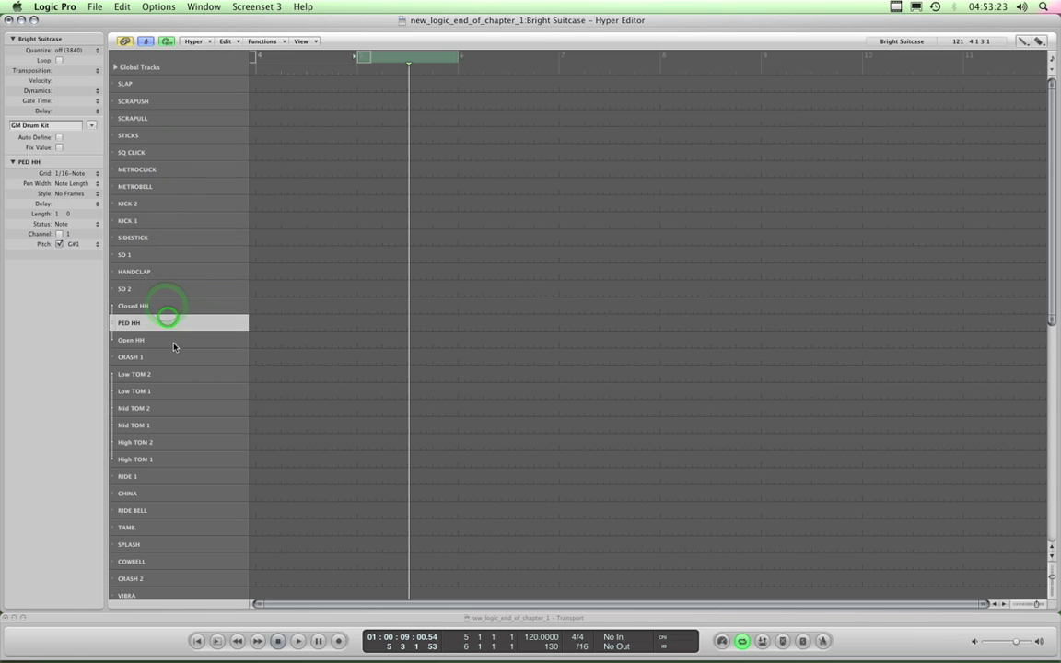
pyautogui.click(171, 339)
pyautogui.click(173, 357)
pyautogui.click(178, 374)
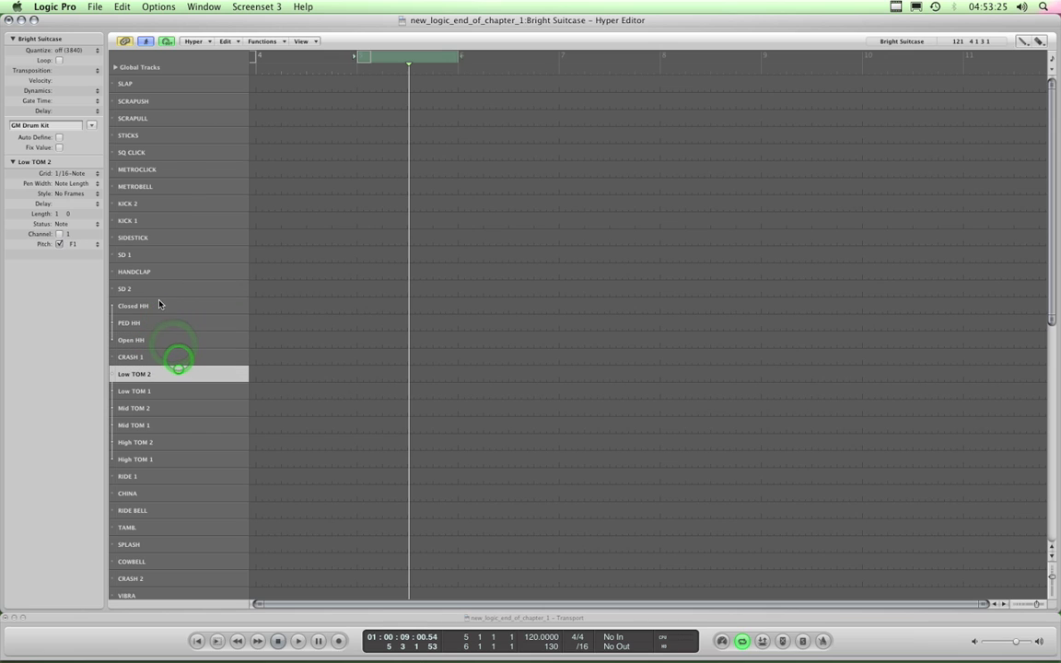
pyautogui.click(162, 255)
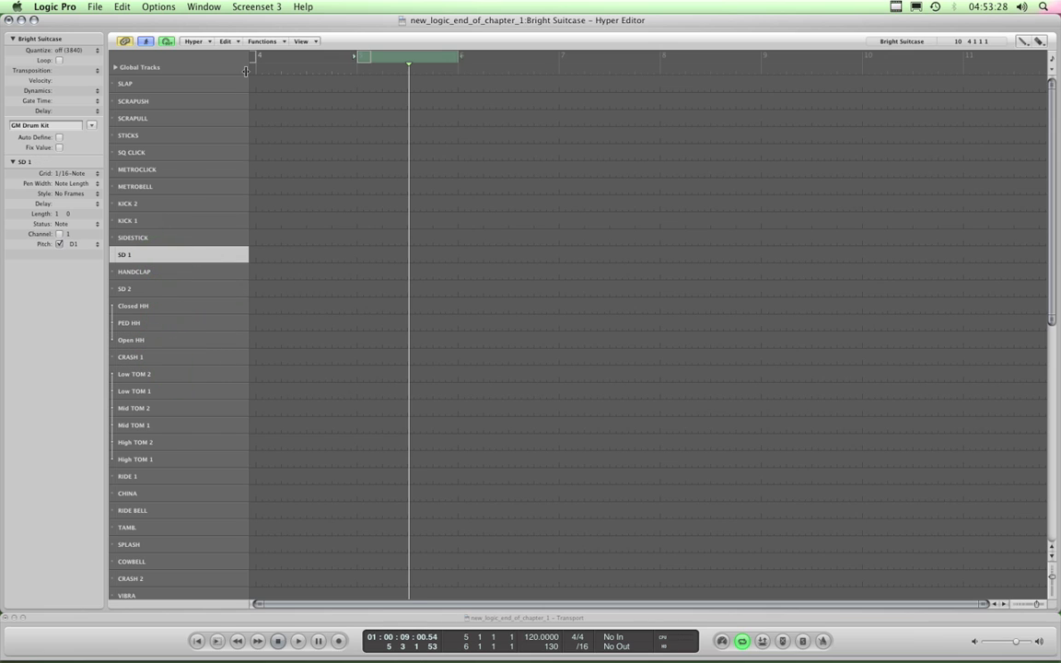
# Widen the name column a little more and recheck the SD 2 and Closed HH lanes.
pyautogui.moveTo(246, 71); pyautogui.dragTo(258, 71)
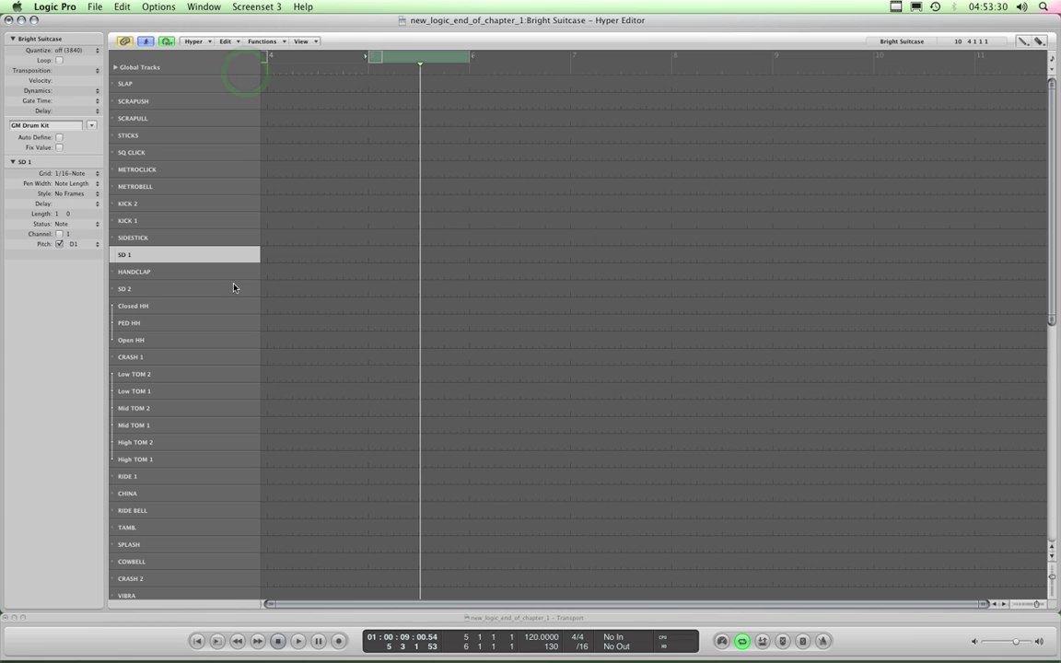
pyautogui.click(147, 288)
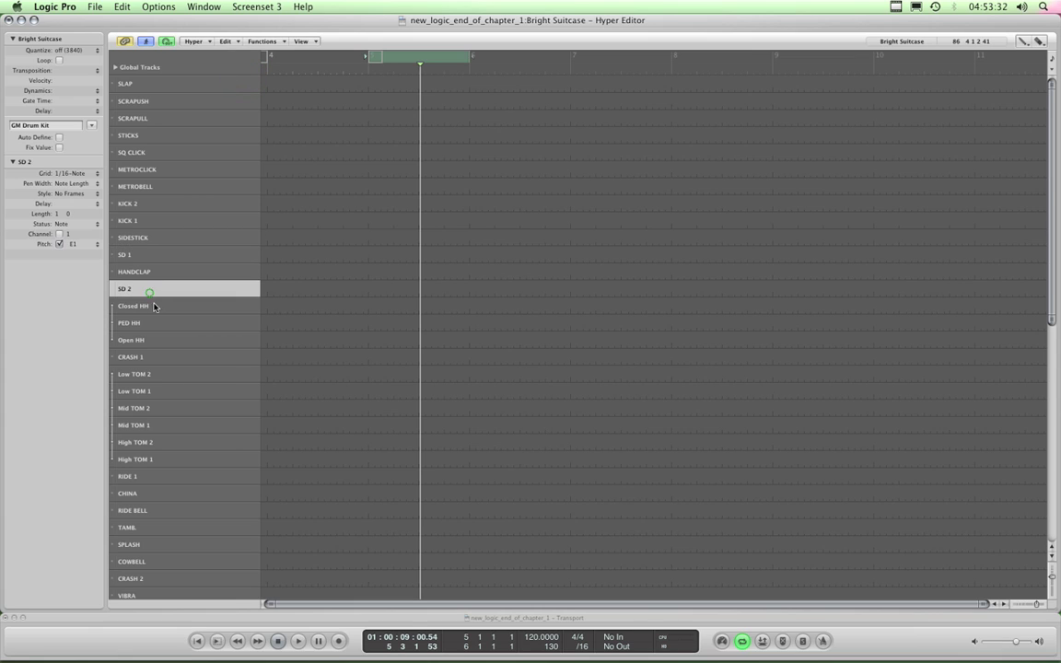
pyautogui.click(153, 305)
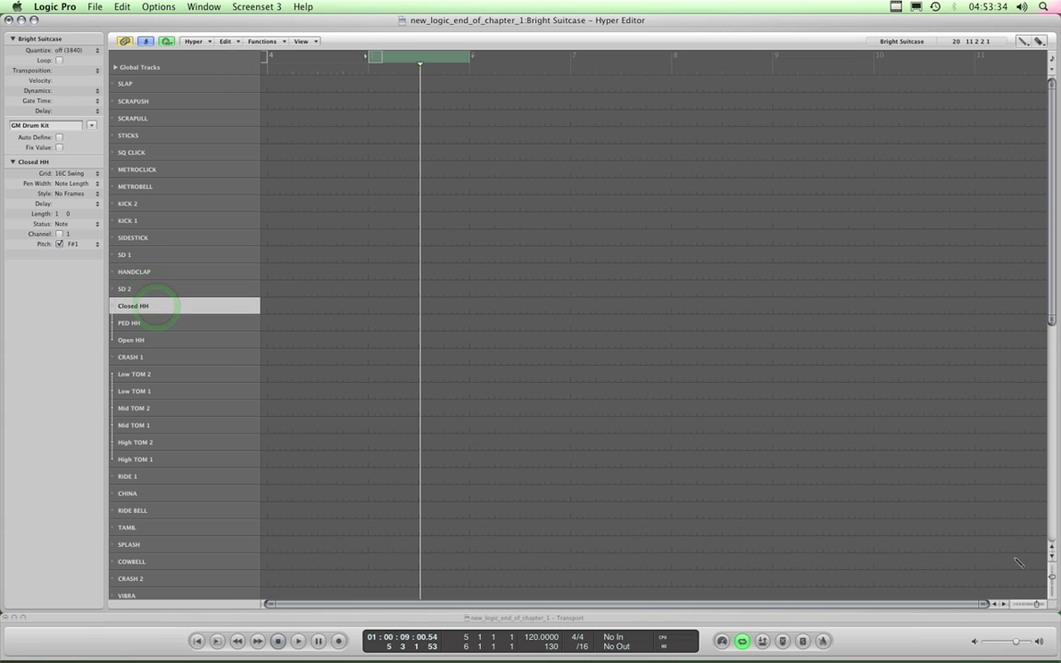
# Enlarge the lane height with the vertical zoom, then review the hi-hat and KICK 1 lanes.
pyautogui.moveTo(1050, 593); pyautogui.dragTo(1050, 592)
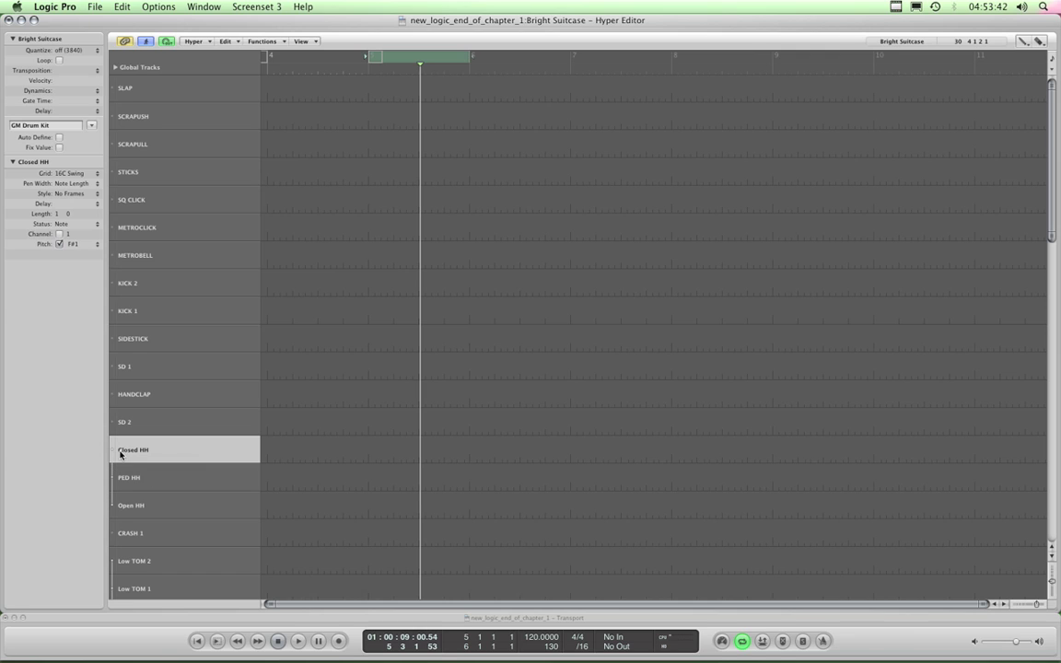
pyautogui.click(139, 476)
pyautogui.click(140, 504)
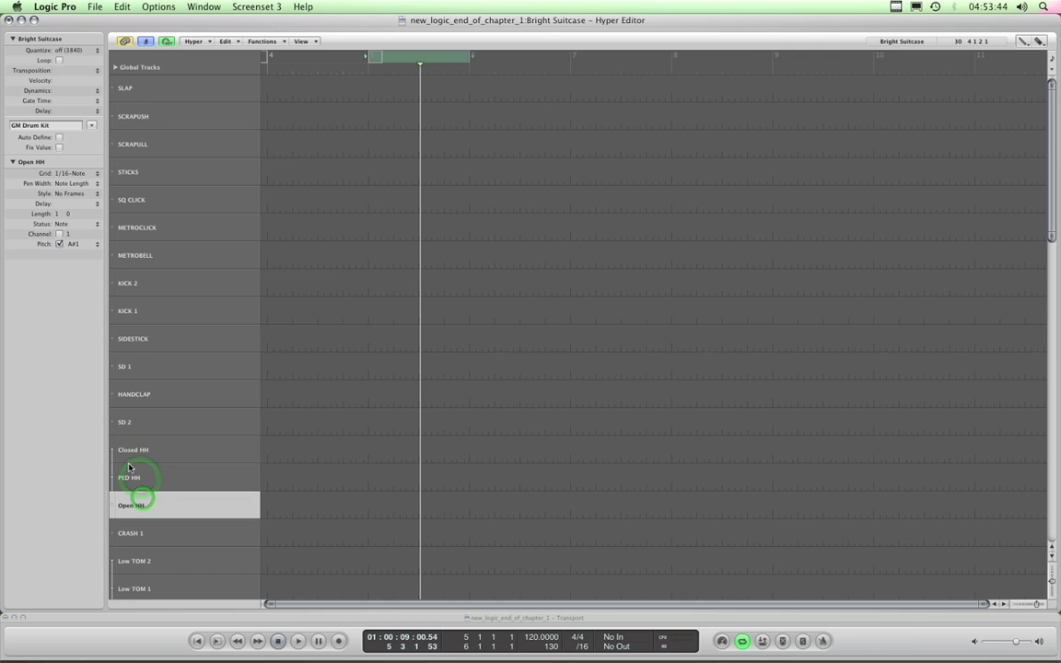
pyautogui.click(132, 460)
pyautogui.click(138, 477)
pyautogui.click(143, 505)
pyautogui.click(154, 459)
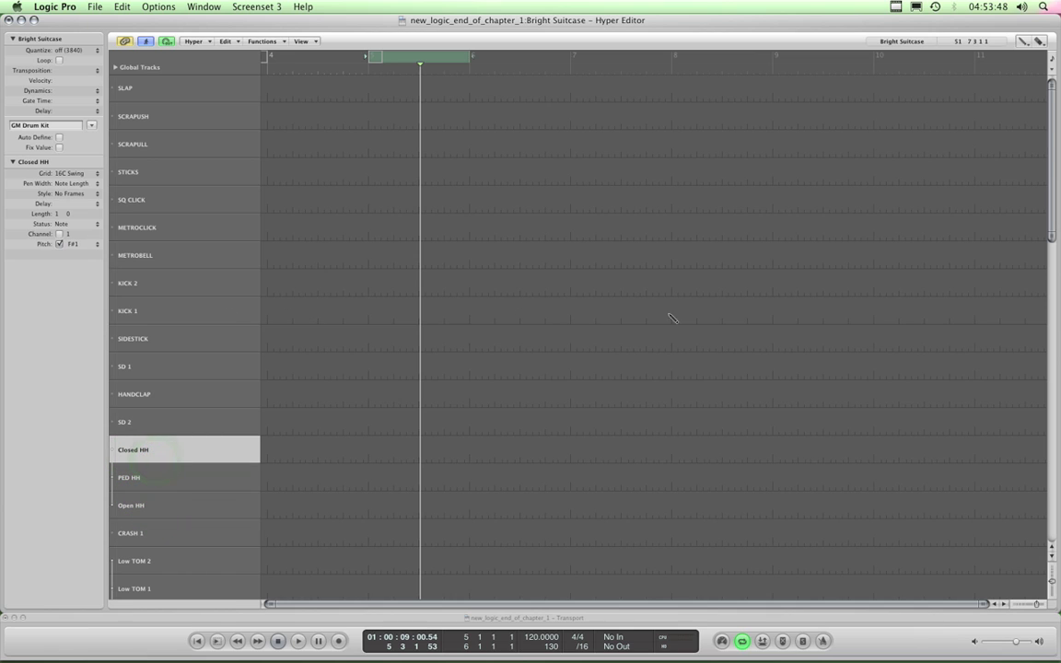
pyautogui.click(199, 311)
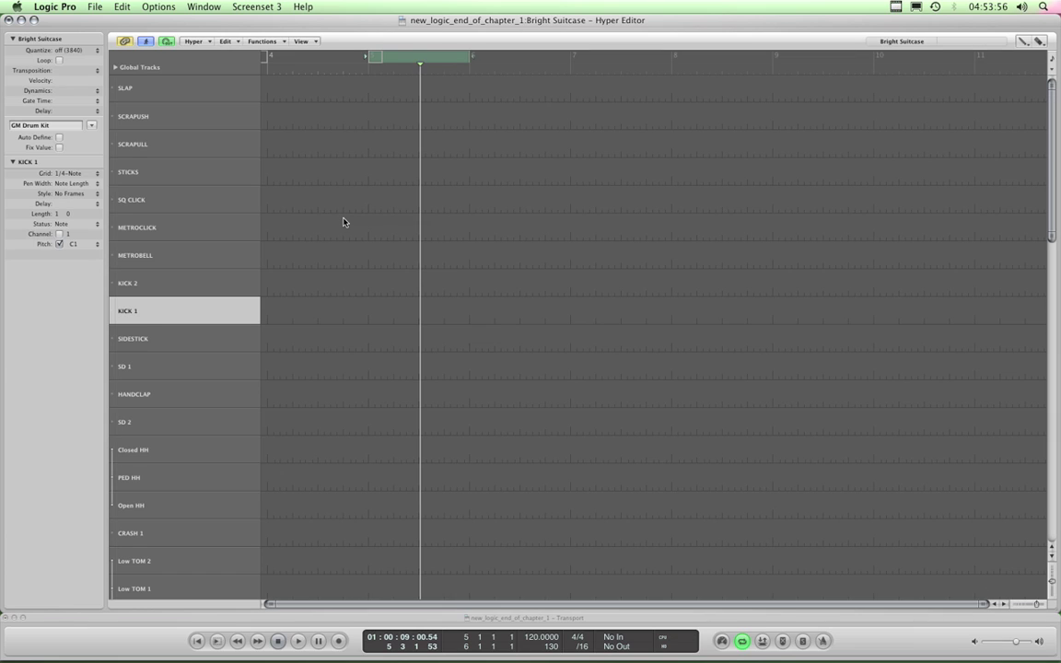
# Check Screensets 2 and 1, then switch to Screenset 4.
pyautogui.press('2')
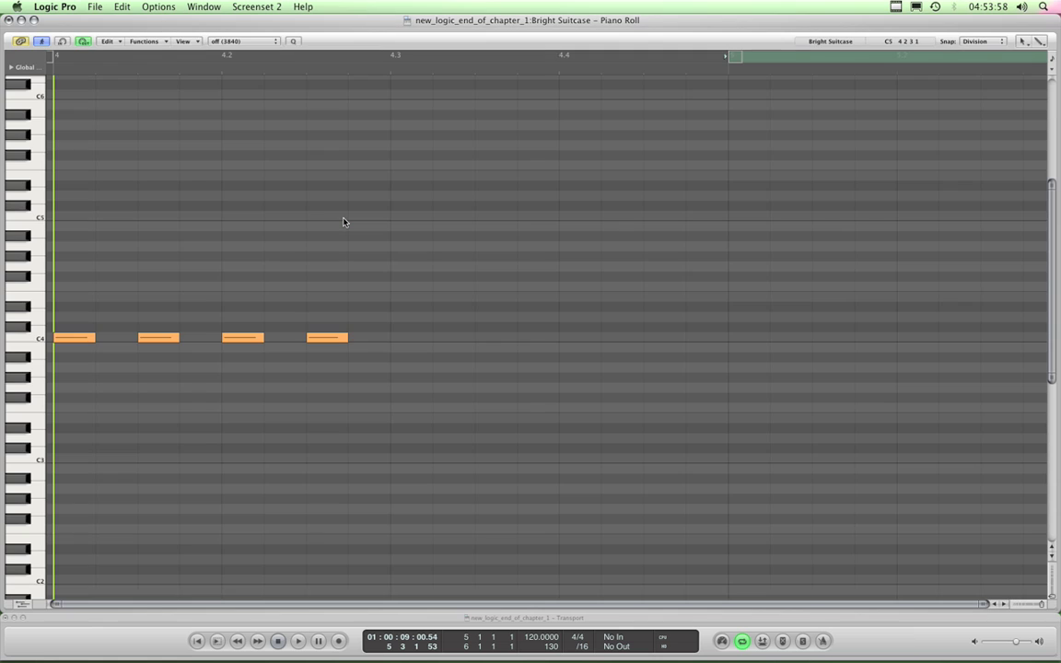
pyautogui.press('1')
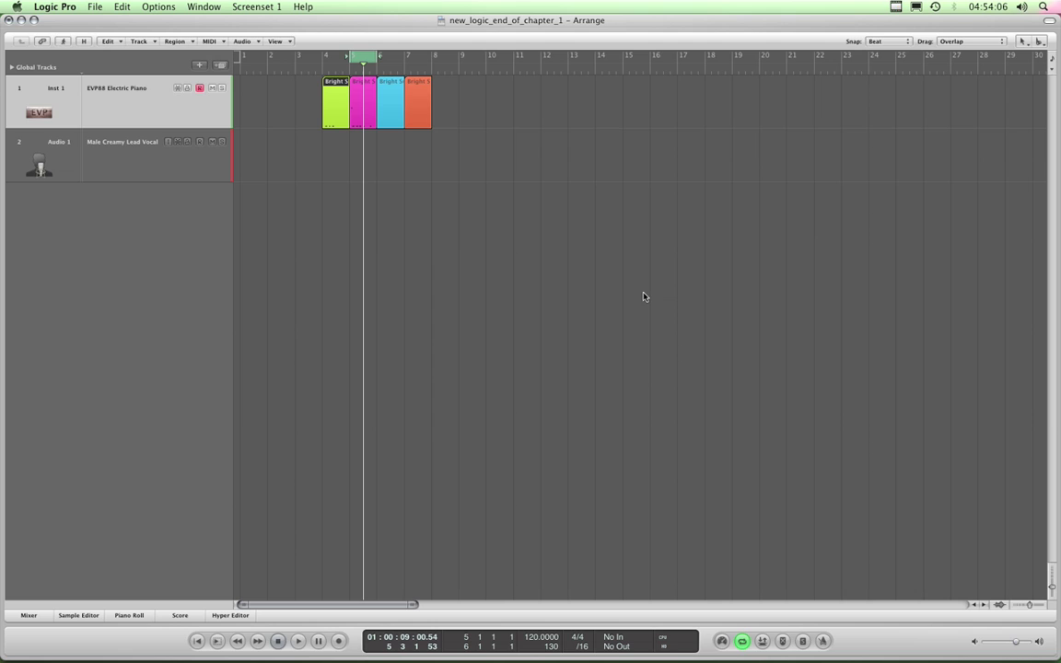
pyautogui.press('4')
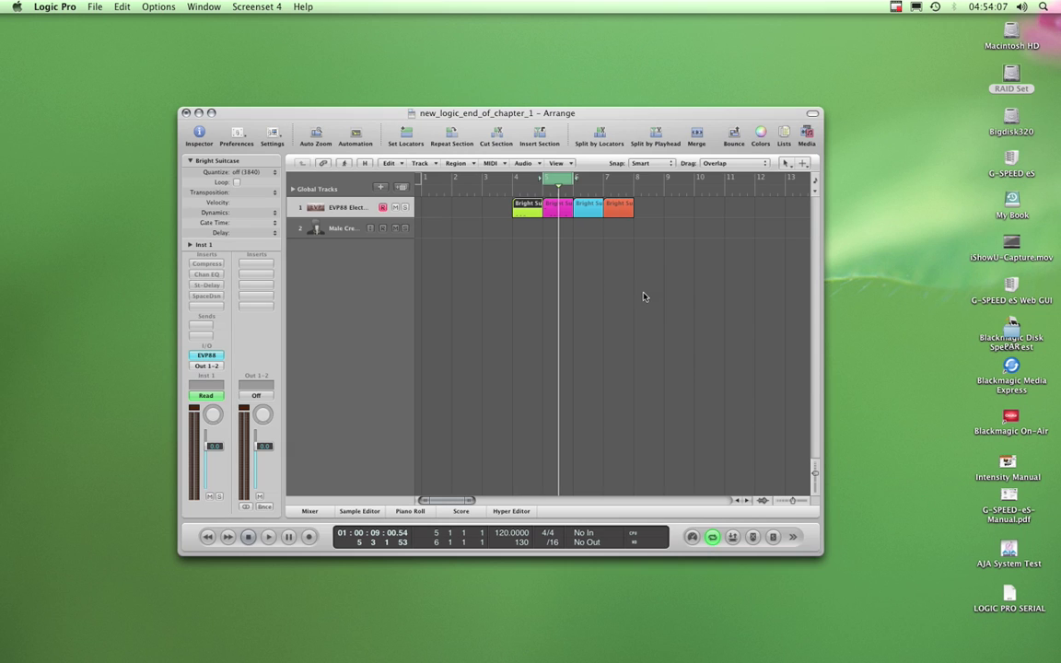
# Replace the Arrange window with a Mixer and add a Transport bar.
pyautogui.click(201, 8)
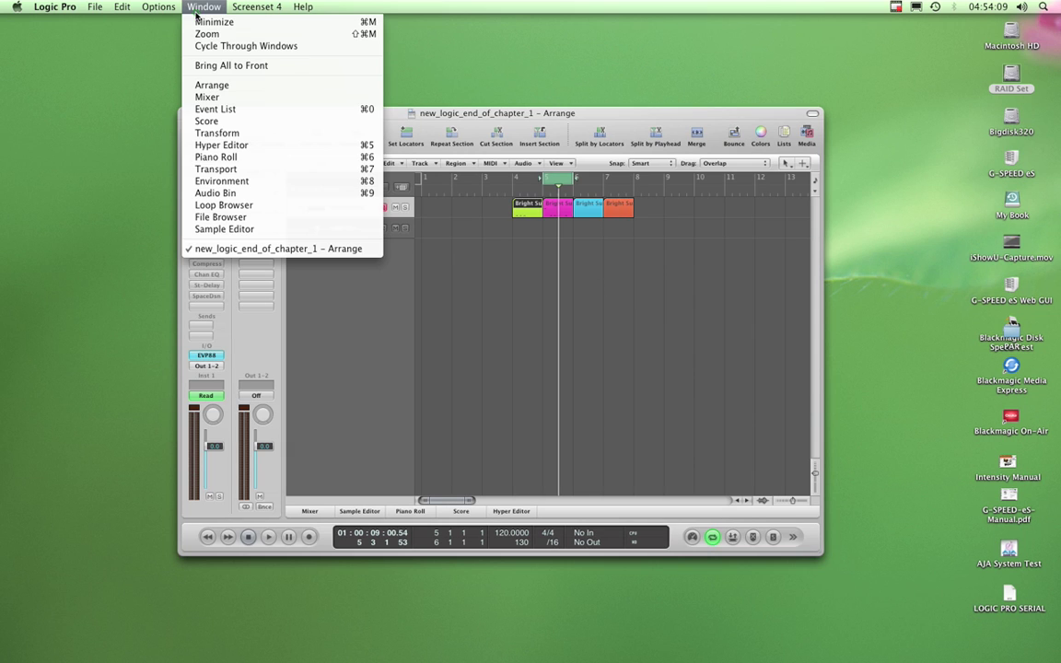
pyautogui.click(207, 97)
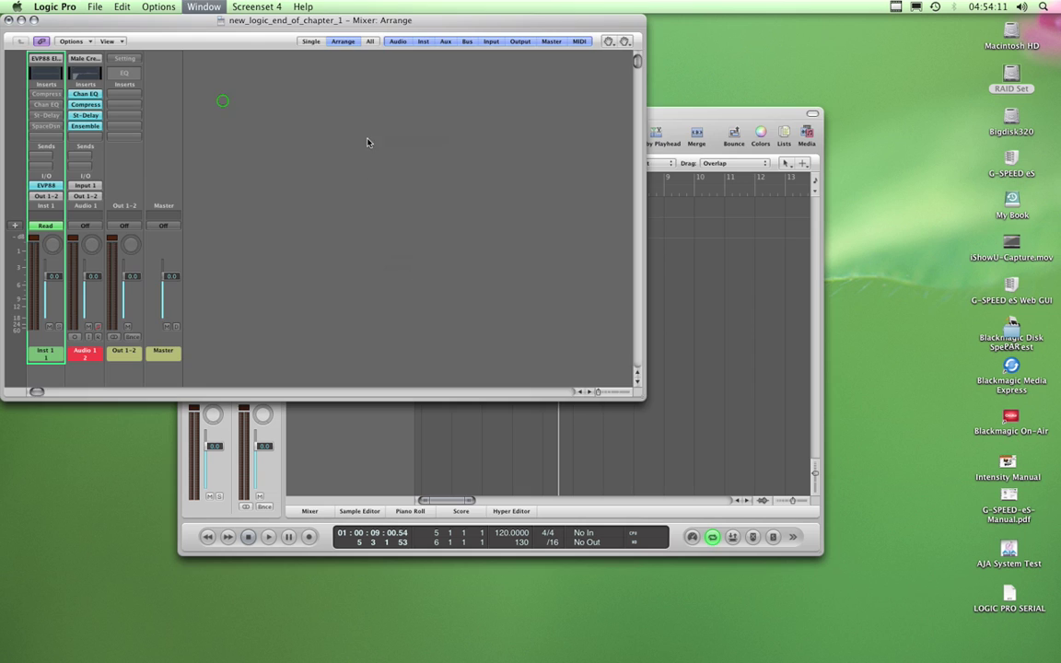
pyautogui.click(655, 115)
pyautogui.click(185, 113)
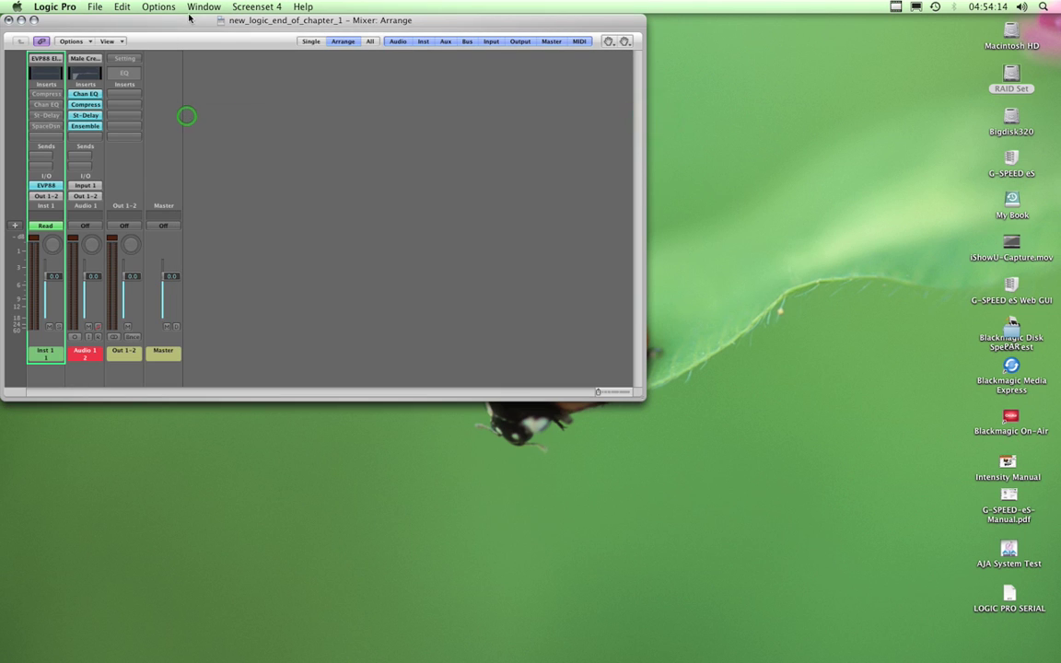
pyautogui.click(203, 7)
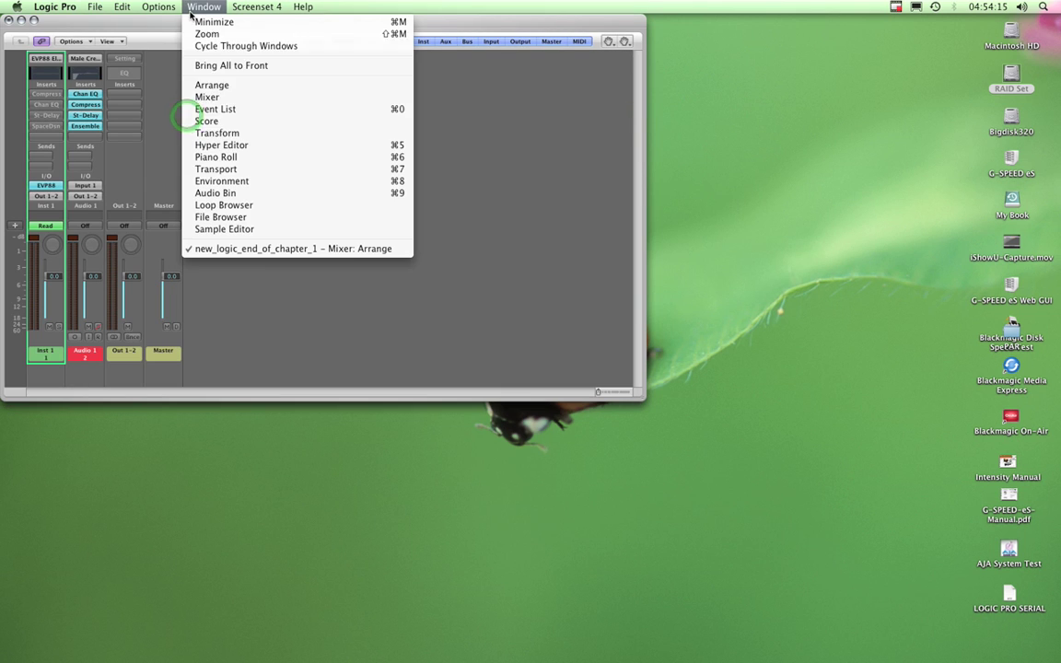
pyautogui.click(233, 172)
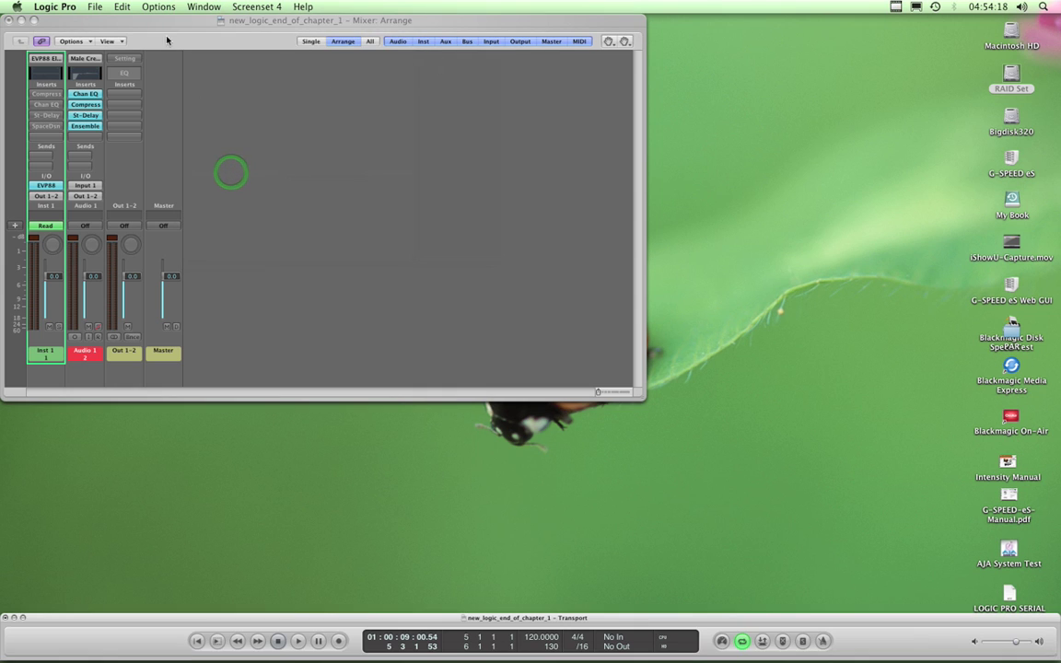
# Stretch the Mixer to nearly fill the screen and widen its channel strips.
pyautogui.moveTo(107, 22)
pyautogui.mouseDown()
pyautogui.moveTo(129, 25)
pyautogui.moveTo(107, 22)
pyautogui.mouseUp()
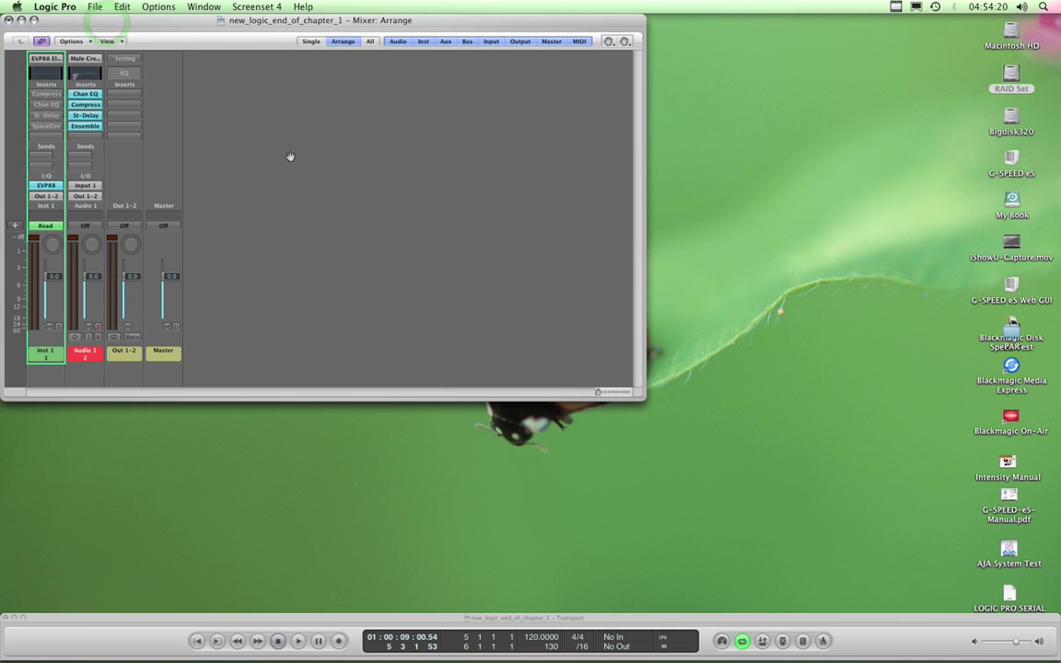
pyautogui.moveTo(642, 403); pyautogui.dragTo(1054, 613)
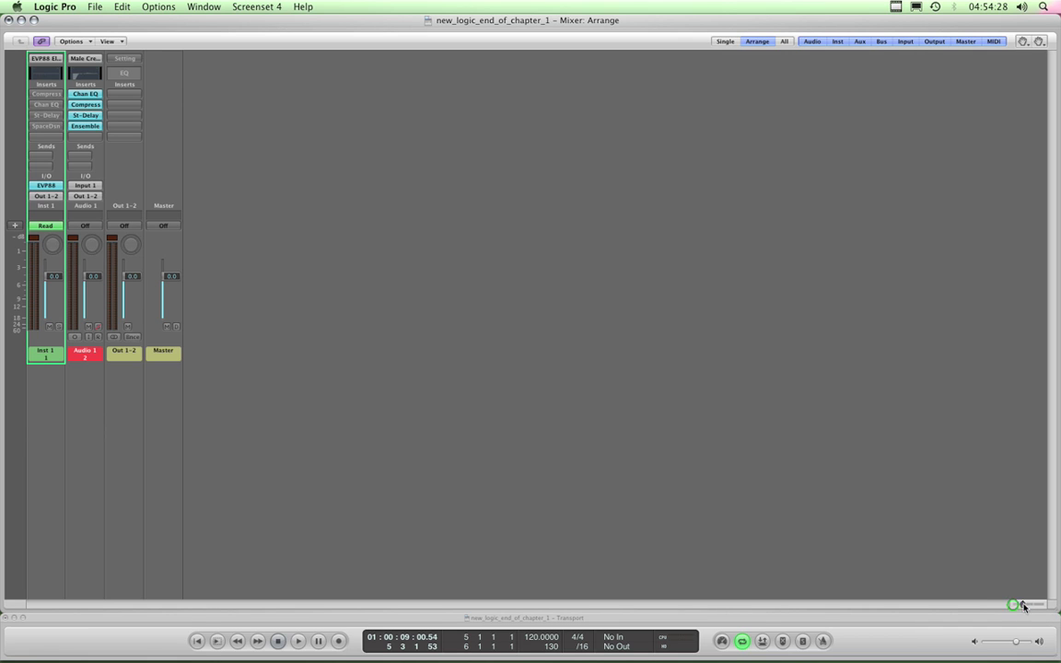
pyautogui.moveTo(1013, 606); pyautogui.dragTo(1043, 605)
# Select the Master, Output 1-2 and Audio 1 channel strips in turn.
pyautogui.click(273, 183)
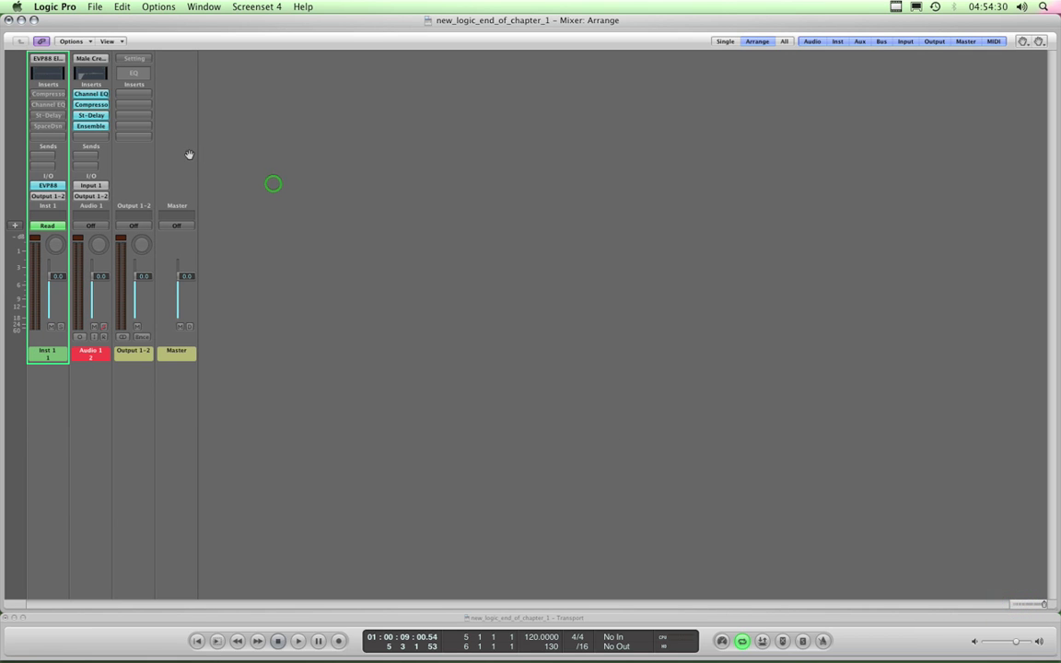
pyautogui.click(189, 153)
pyautogui.click(141, 158)
pyautogui.click(109, 175)
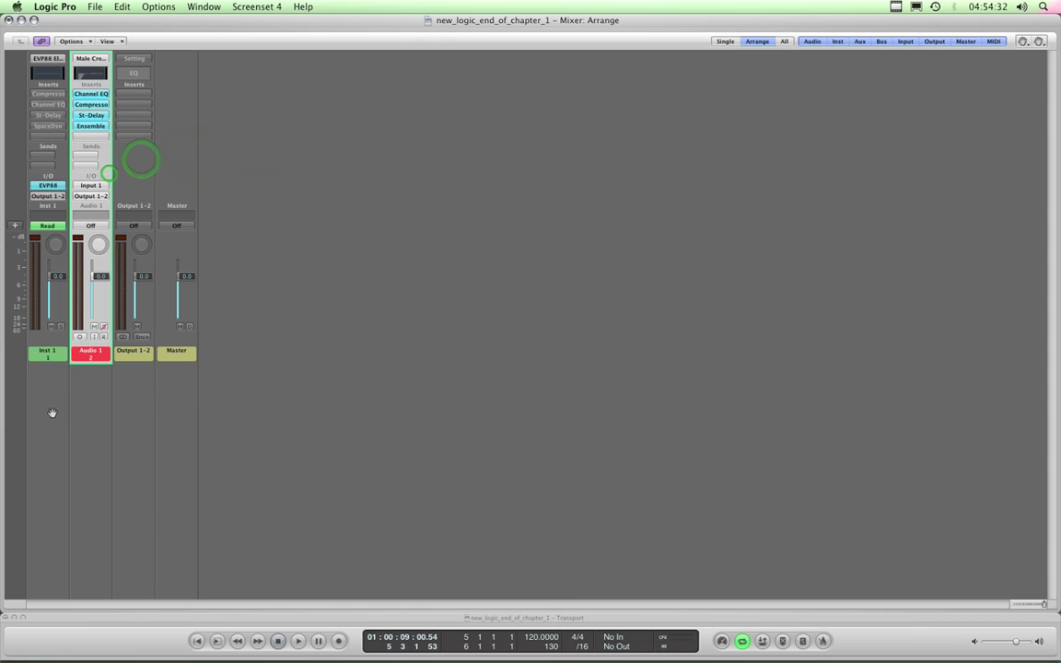
pyautogui.click(51, 411)
pyautogui.click(83, 416)
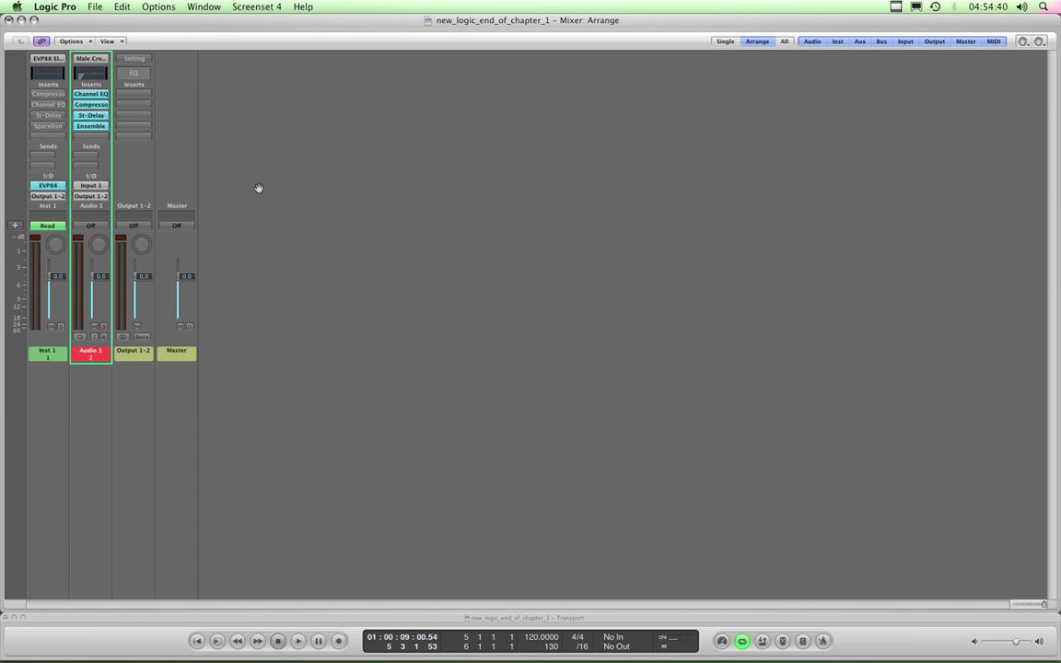
# Switch between Screensets 5 and 4, ending on Screenset 5.
pyautogui.press('5')
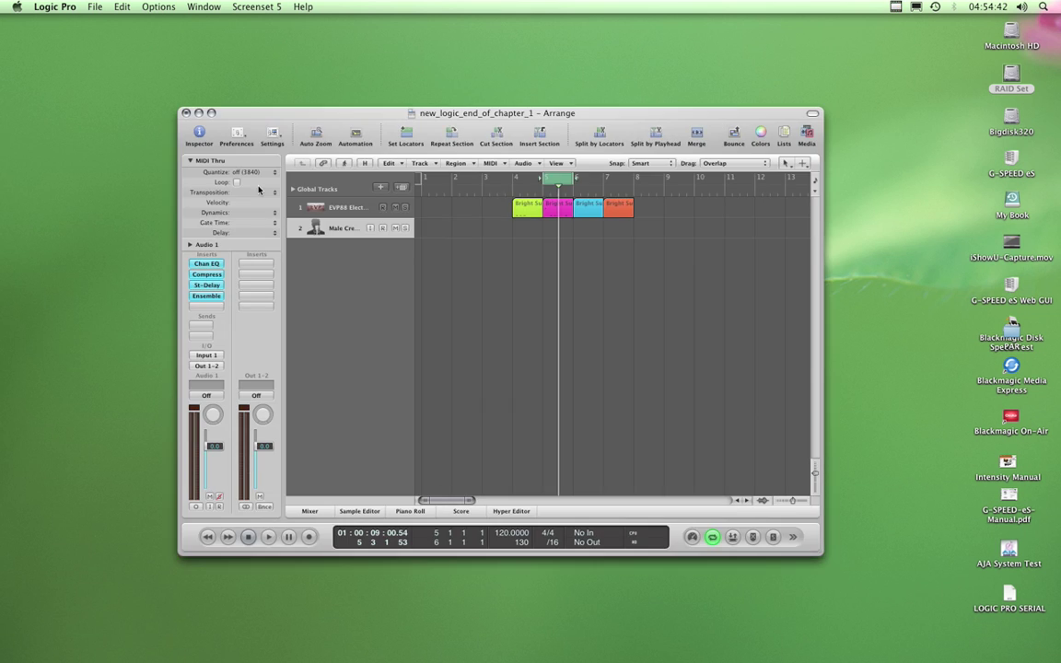
pyautogui.press('4')
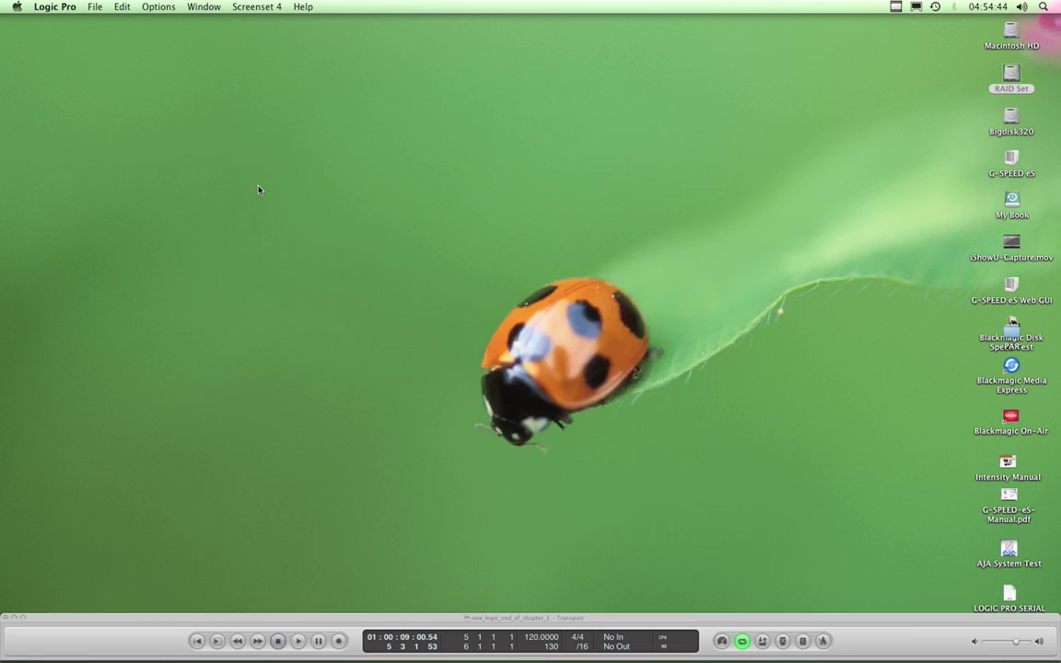
pyautogui.press('5')
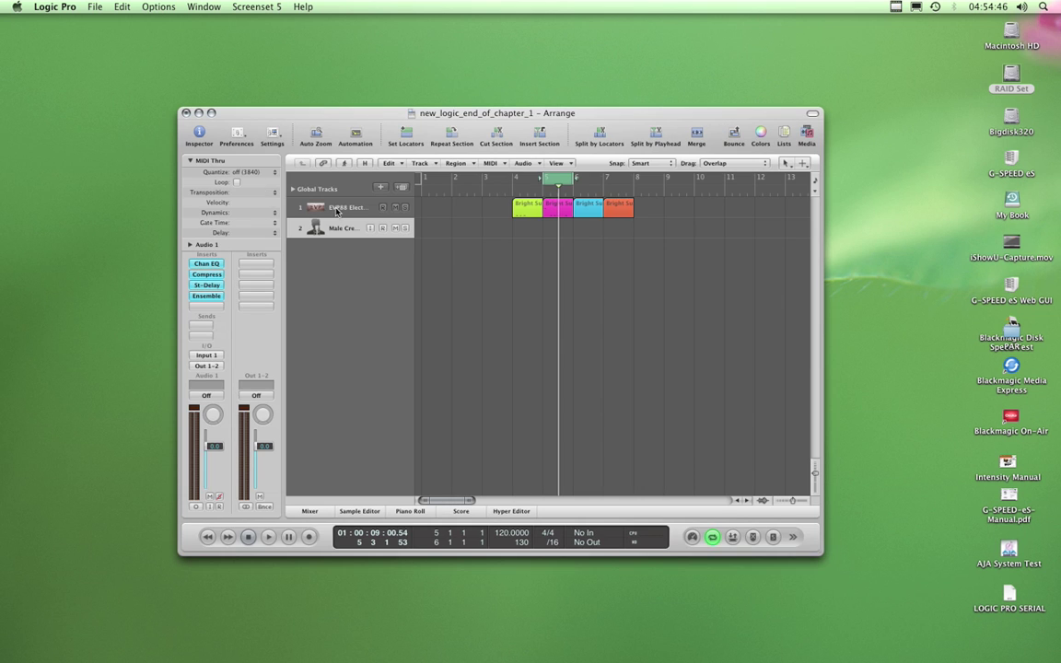
# Open a Sample Editor and choose the Afganistan Sand Rabab 05b.1.aif file to load.
pyautogui.click(204, 8)
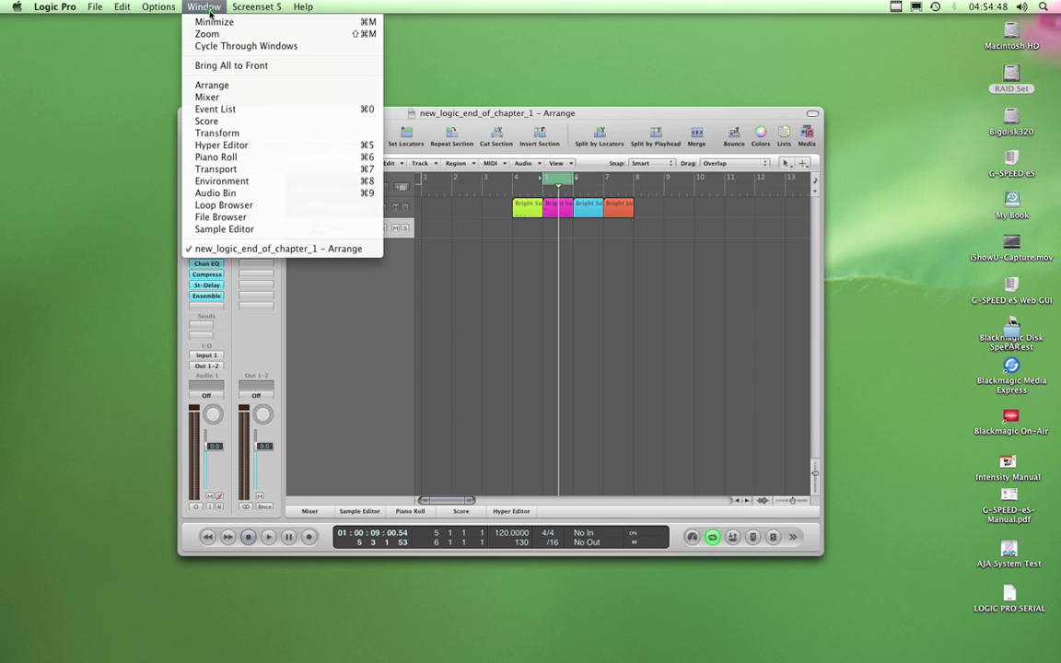
pyautogui.moveTo(252, 7)
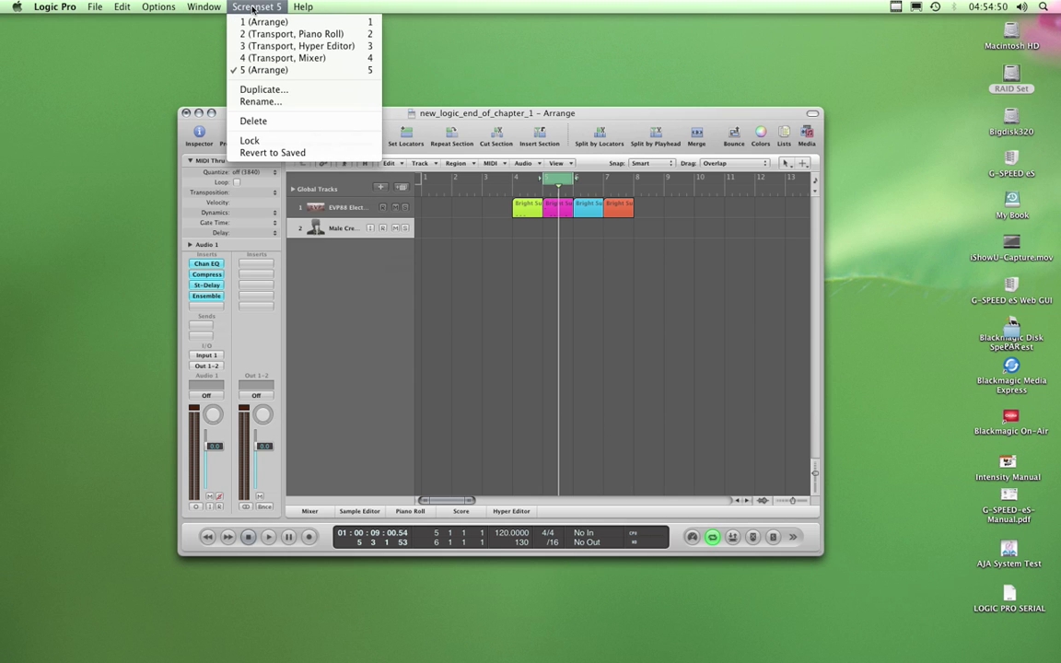
pyautogui.moveTo(204, 8)
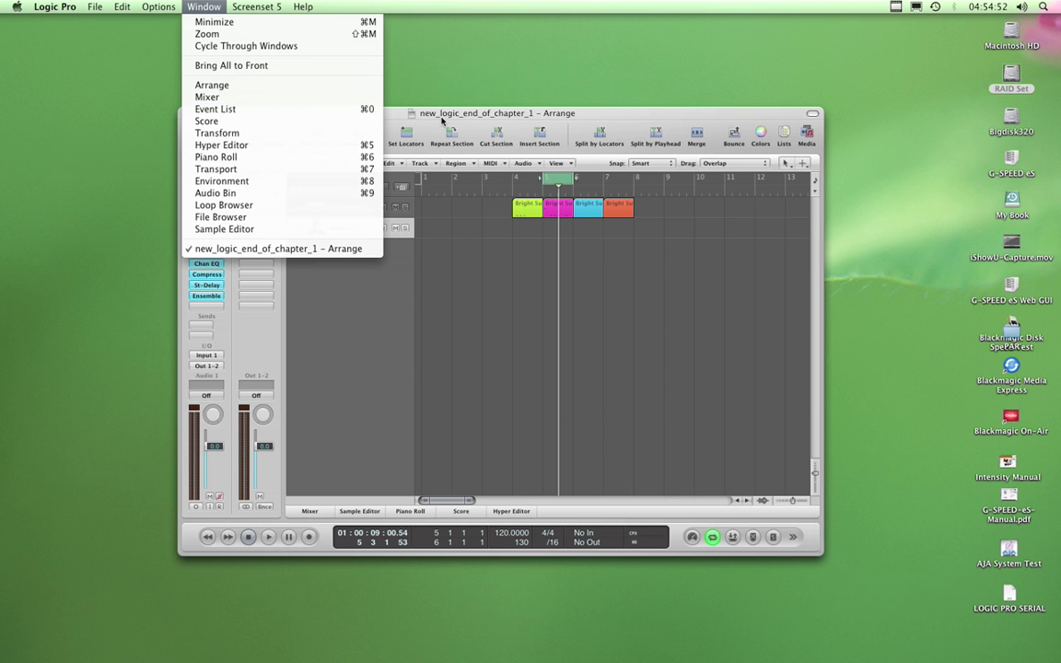
pyautogui.click(320, 85)
pyautogui.click(198, 8)
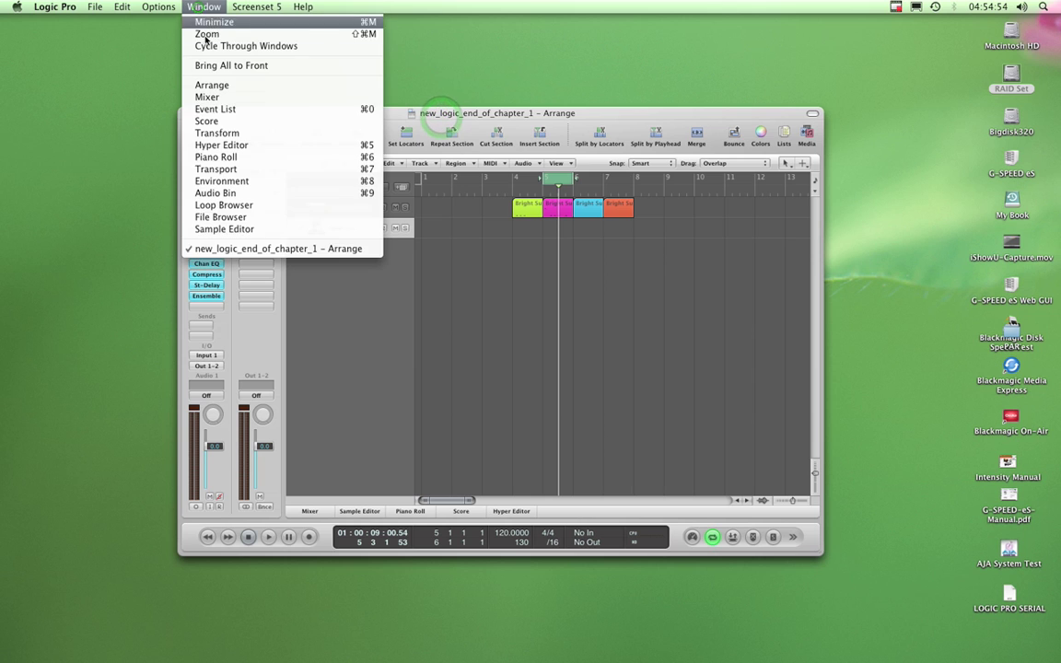
pyautogui.click(238, 231)
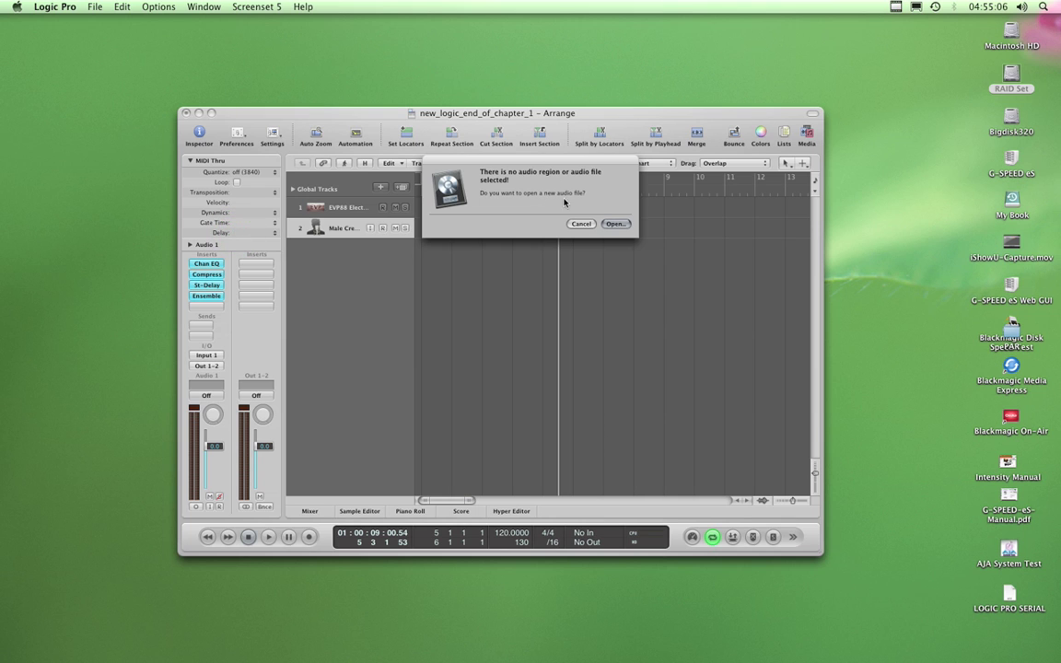
pyautogui.click(616, 225)
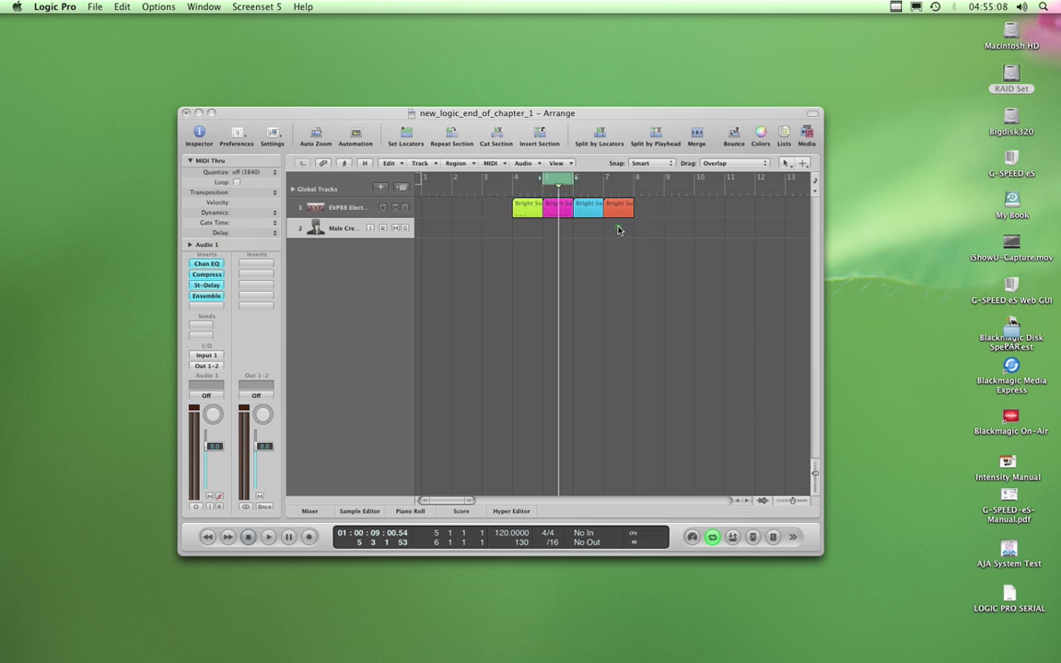
pyautogui.click(383, 64)
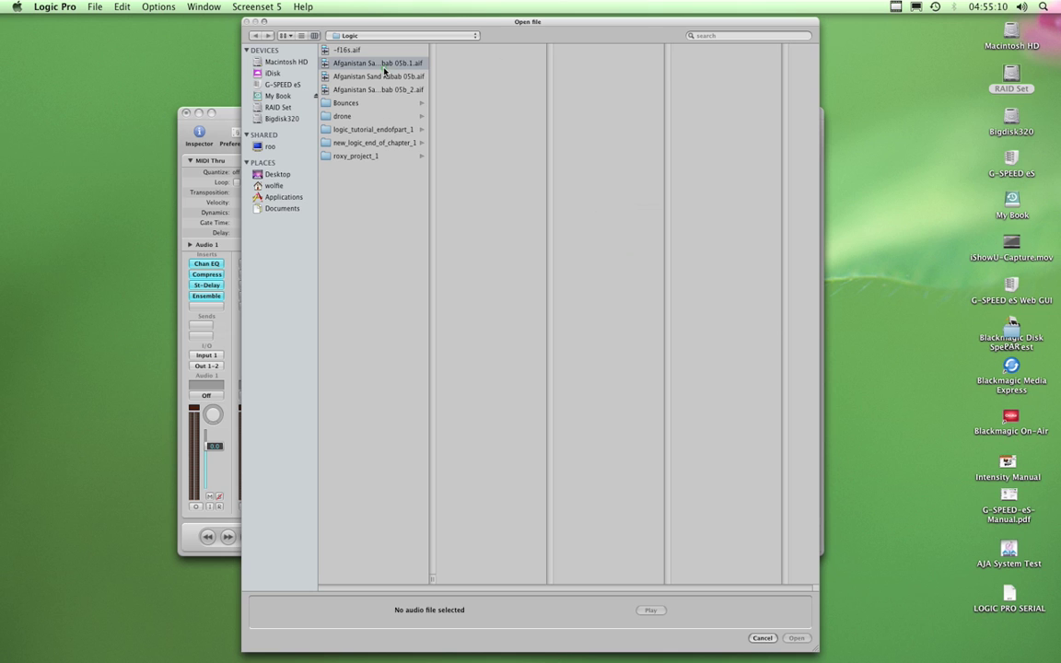
# Load the rabab file into the Sample Editor and close the Arrange window.
pyautogui.click(796, 638)
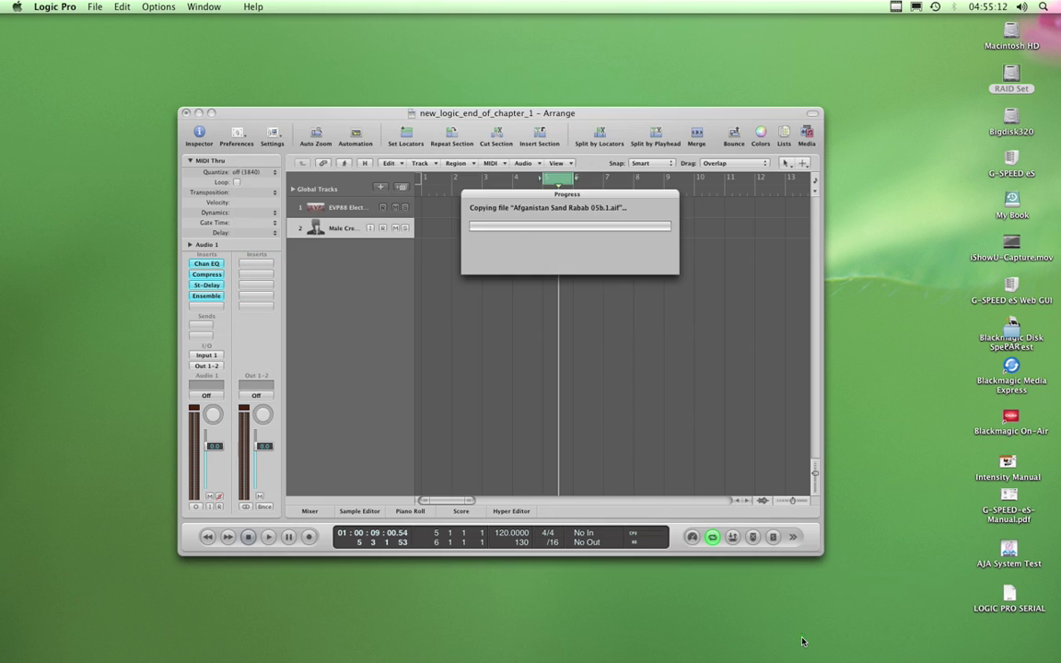
pyautogui.click(694, 110)
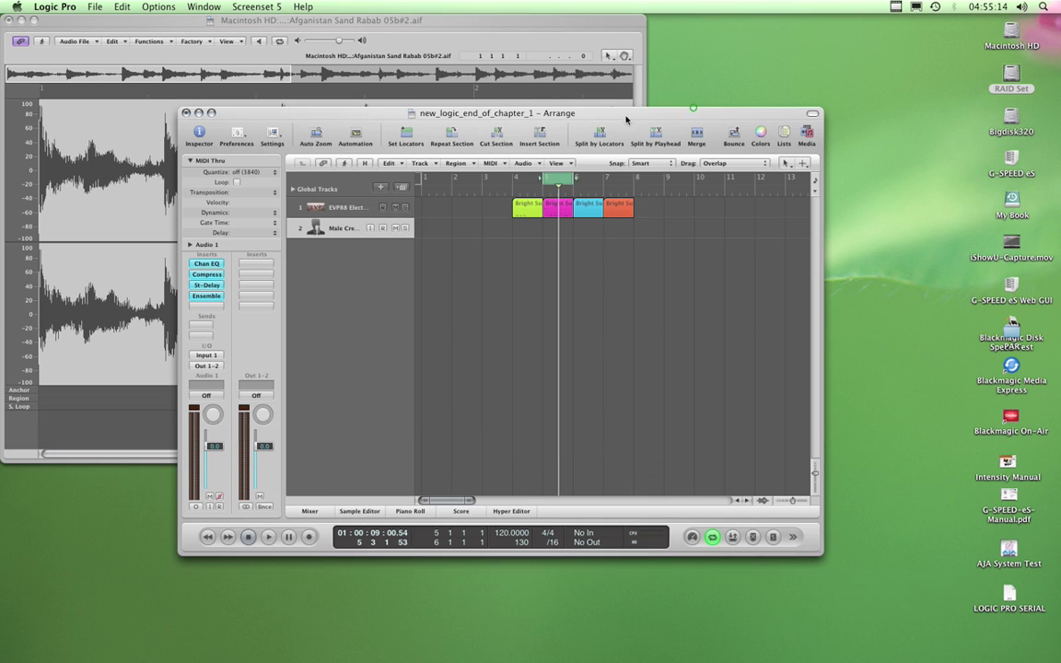
pyautogui.click(185, 114)
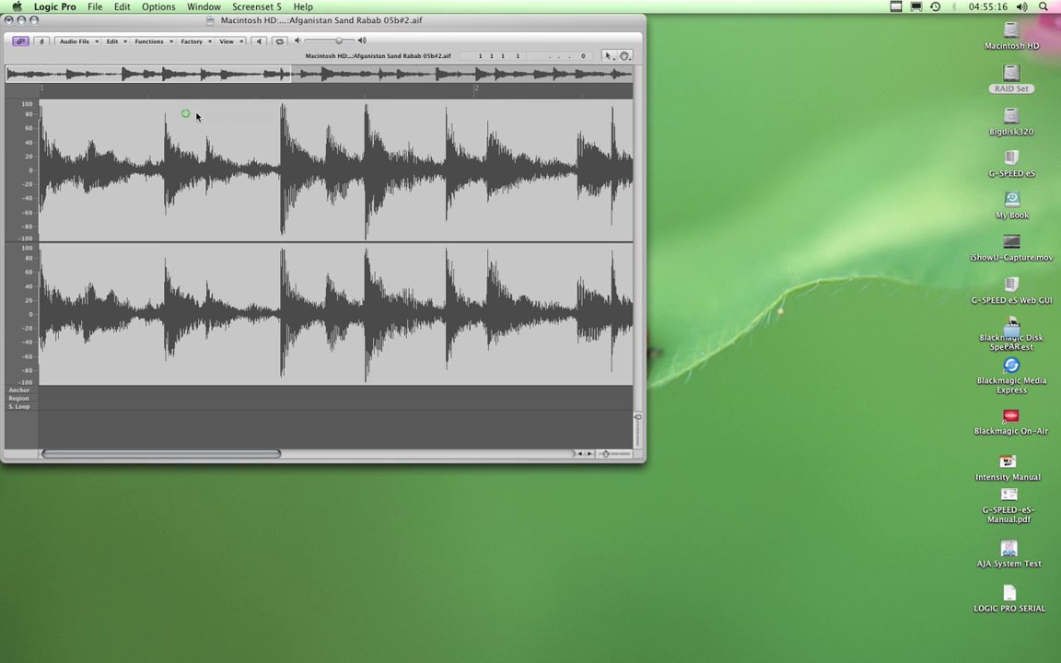
# Add a Transport bar and enlarge the Sample Editor to fill the screen.
pyautogui.click(204, 6)
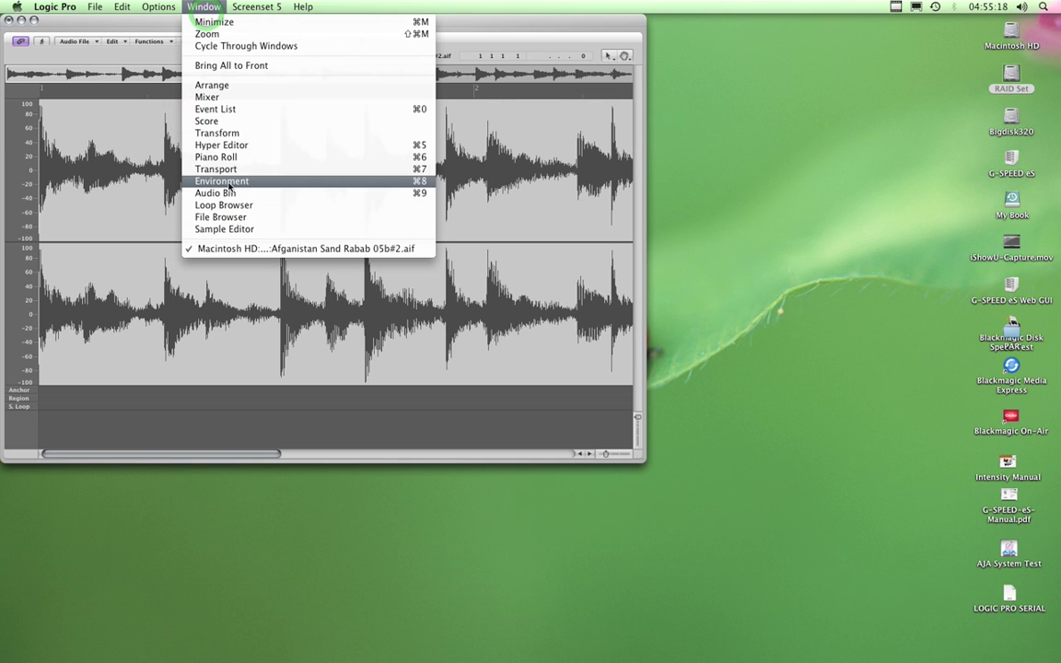
pyautogui.click(221, 169)
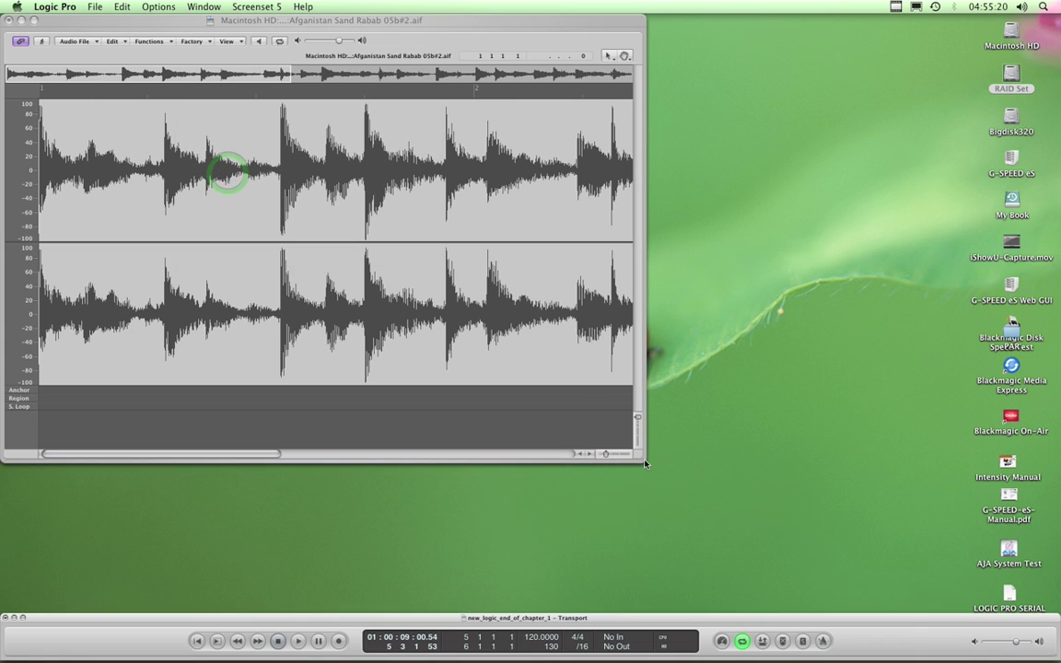
pyautogui.moveTo(643, 458); pyautogui.dragTo(1058, 612)
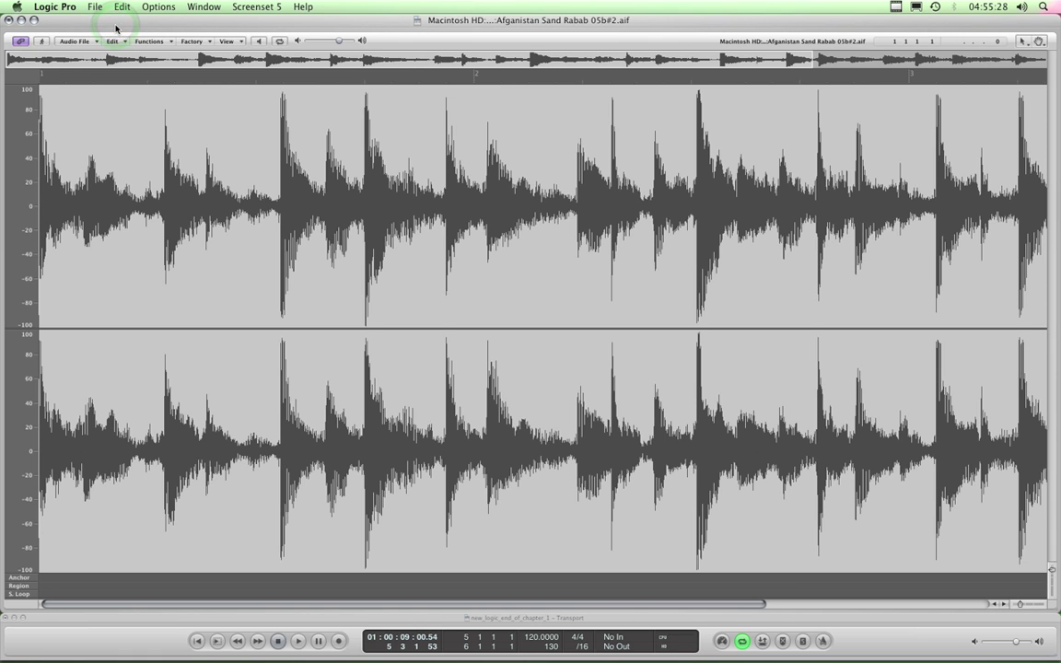
# Recall Screensets 4, 3, 2, 5 and 1 in turn, then create Screenset 11.
pyautogui.press('4')
pyautogui.press('3')
pyautogui.press('2')
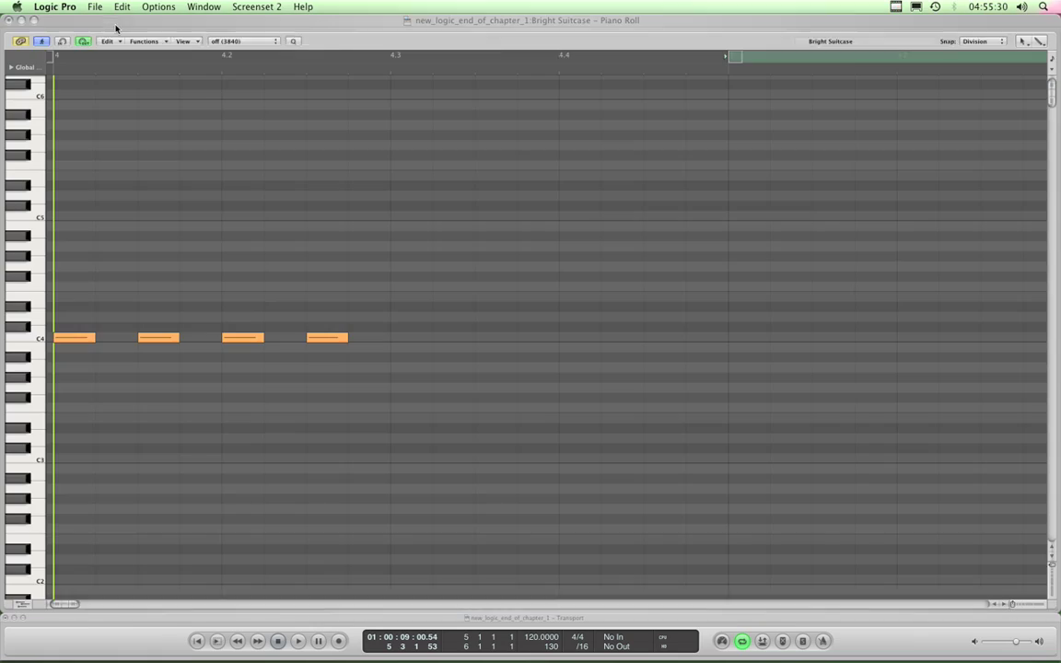
pyautogui.press('3')
pyautogui.press('5')
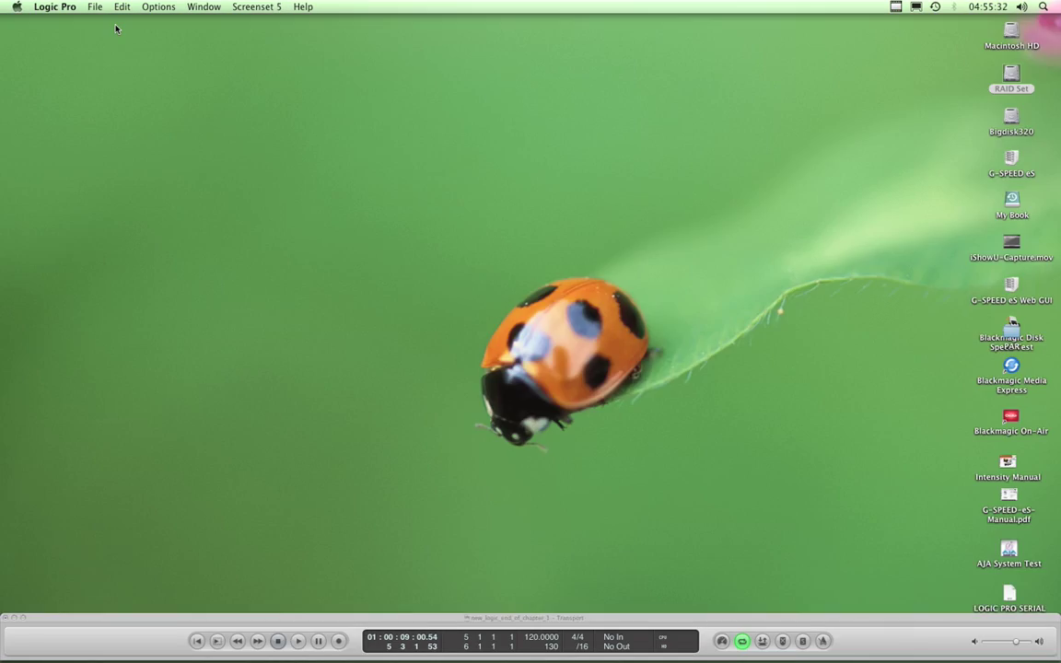
pyautogui.press('2')
pyautogui.press('3')
pyautogui.press('5')
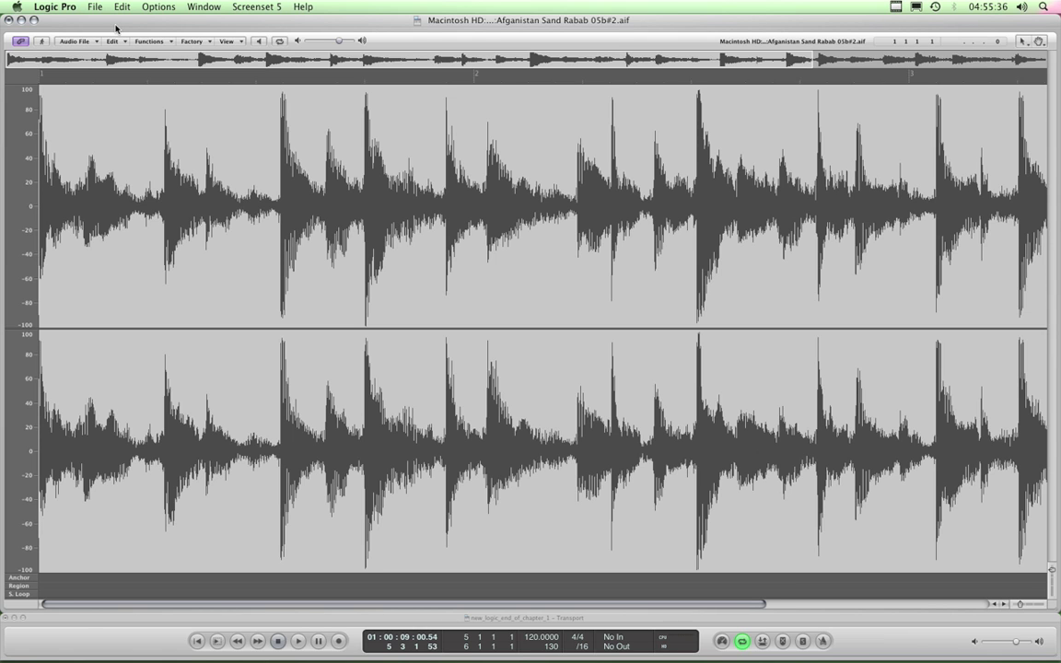
pyautogui.press('1')
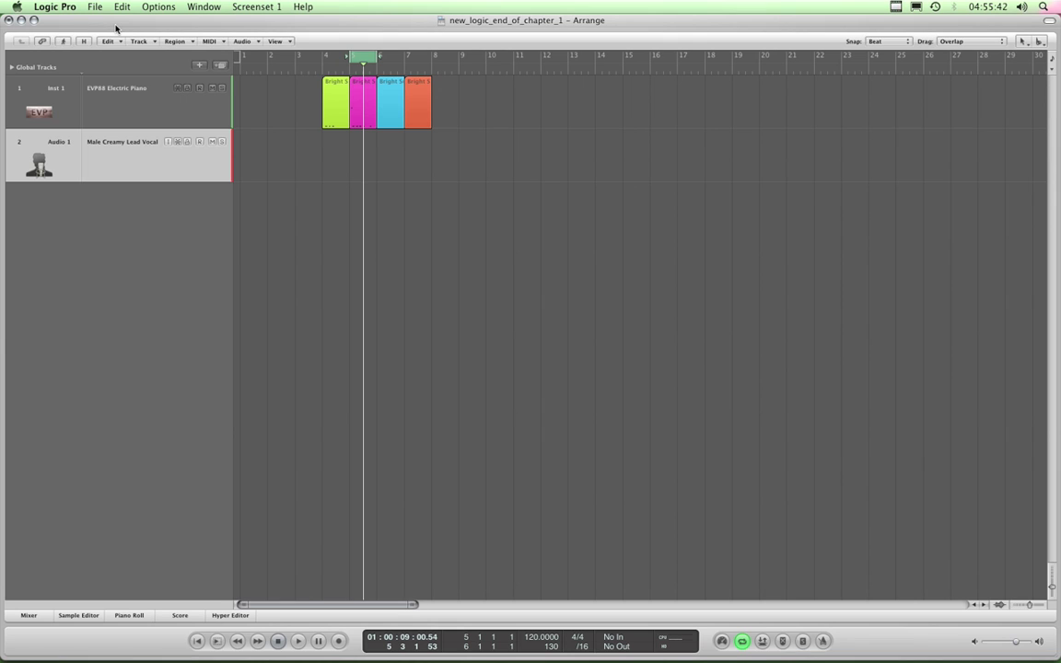
pyautogui.hotkey('ctrl', '1')
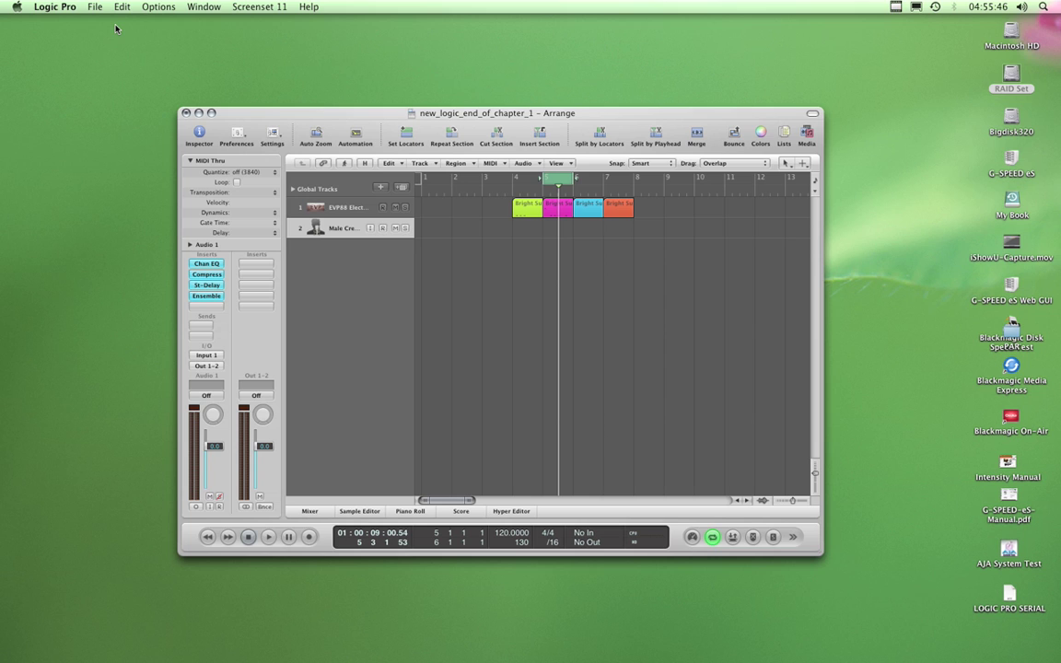
# Delete Screenset 11 from the Screenset menu.
pyautogui.click(263, 8)
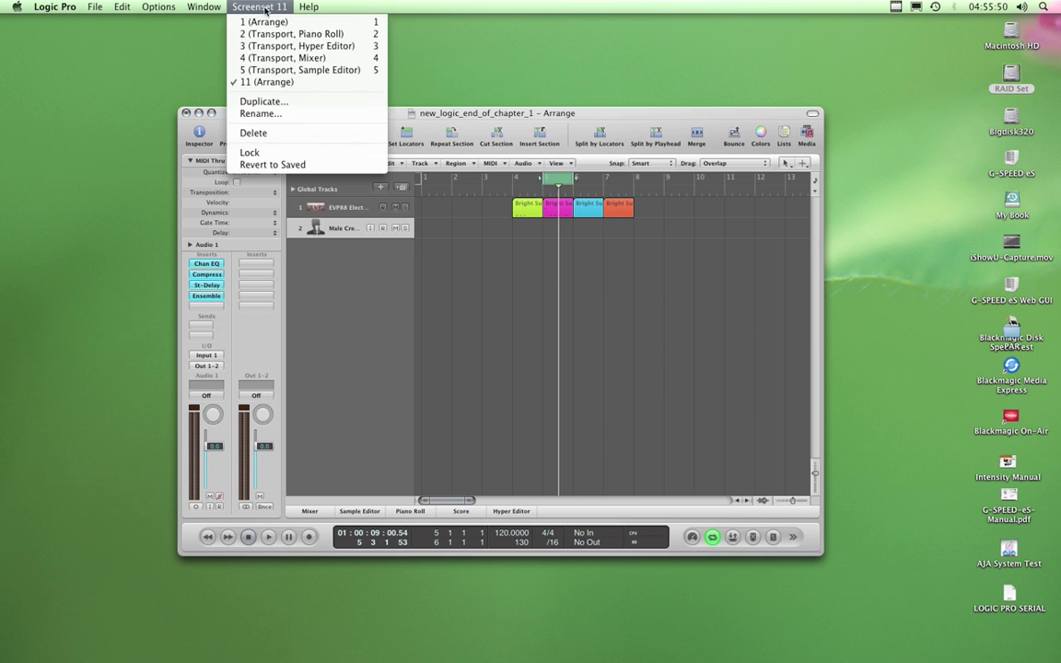
pyautogui.click(280, 83)
pyautogui.click(228, 7)
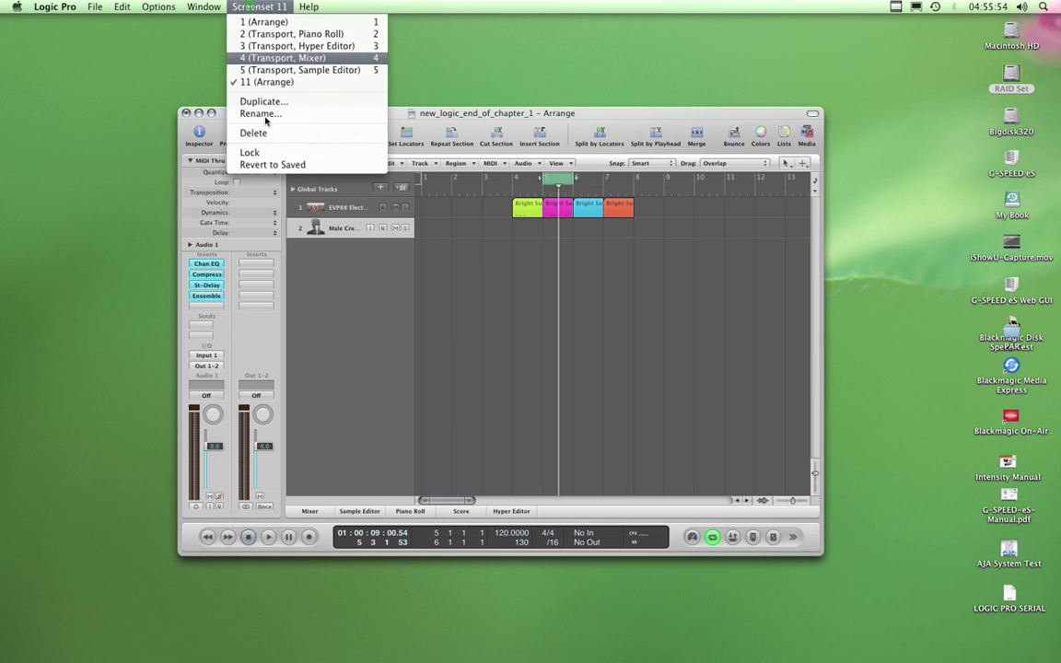
pyautogui.click(257, 134)
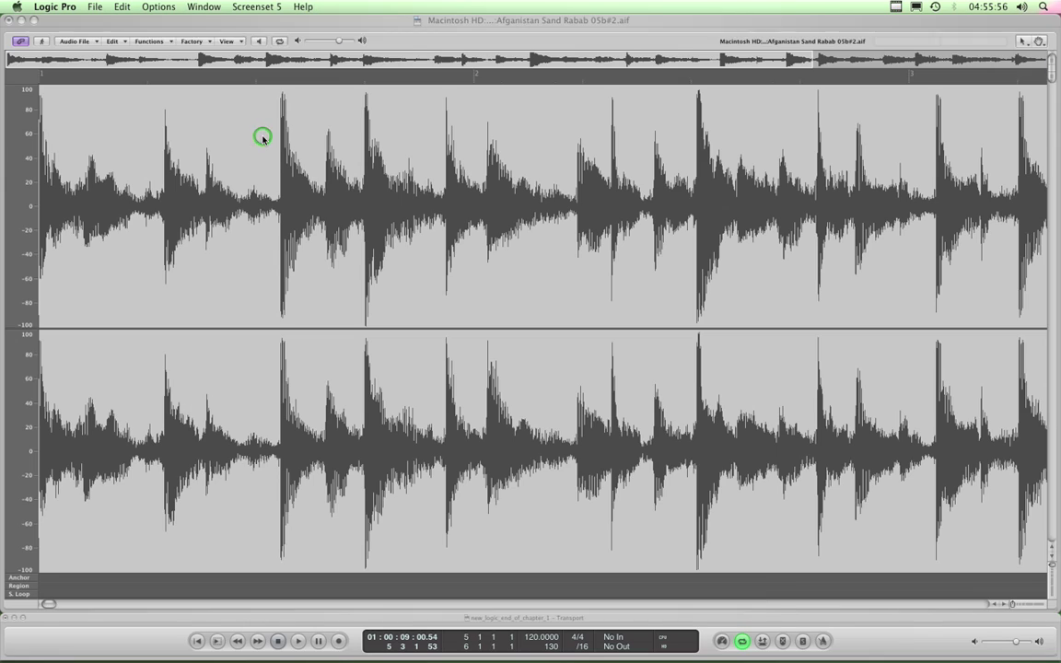
# Recall Screensets 1 through 5 to confirm each layout.
pyautogui.press('1')
pyautogui.press('1')
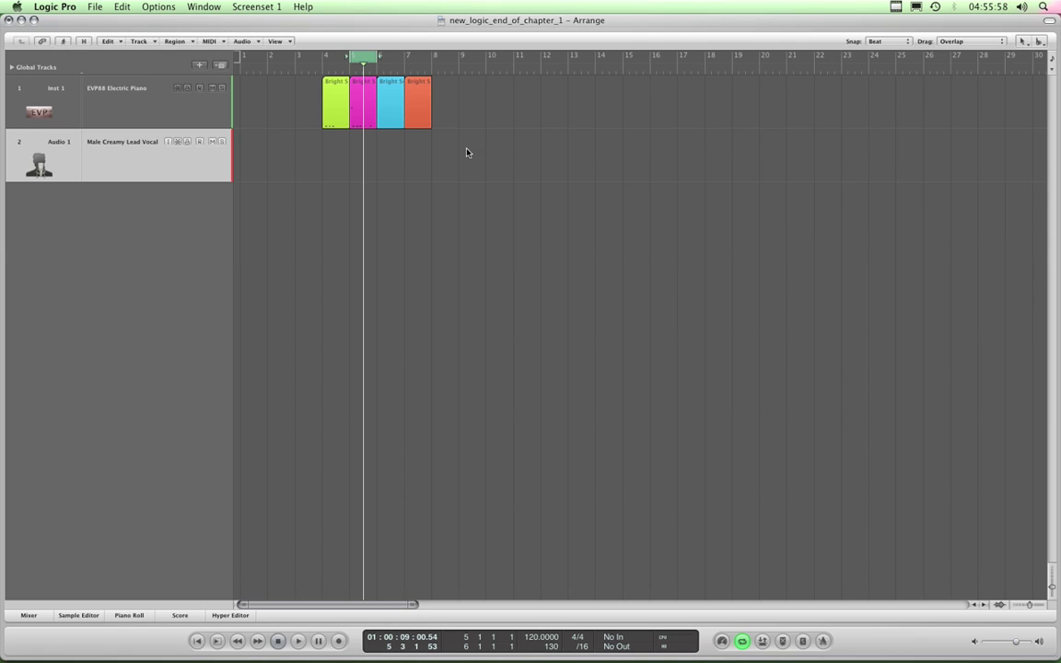
pyautogui.press('2')
pyautogui.press('3')
pyautogui.press('4')
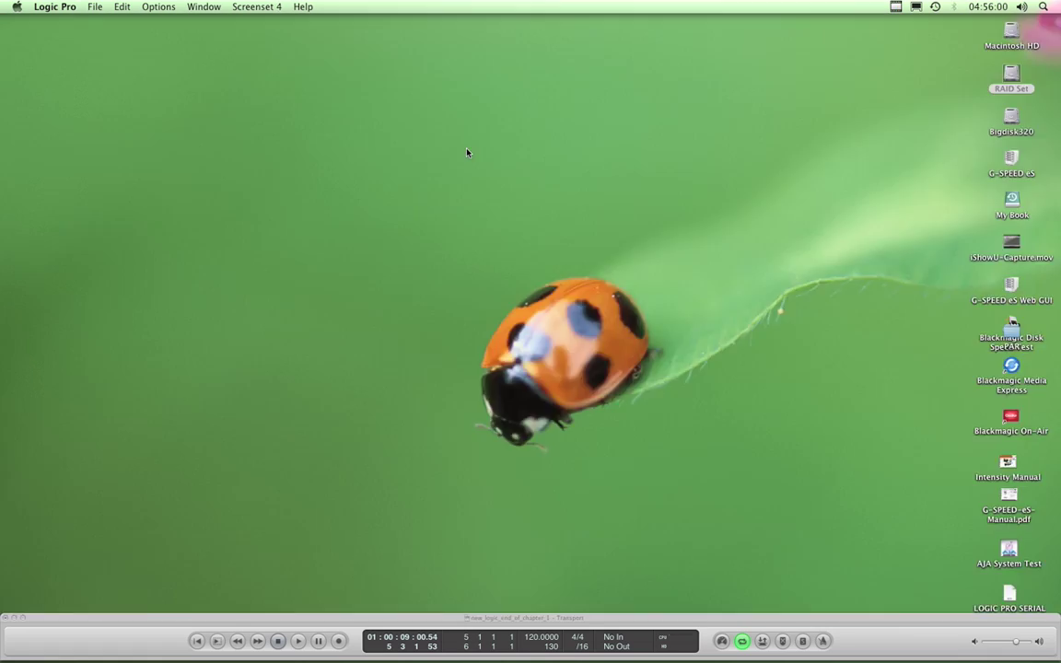
pyautogui.press('5')
# Cycle through Screensets 1–5 again, finishing on Screenset 1 with the Piano Roll toggled on and off.
pyautogui.press('1')
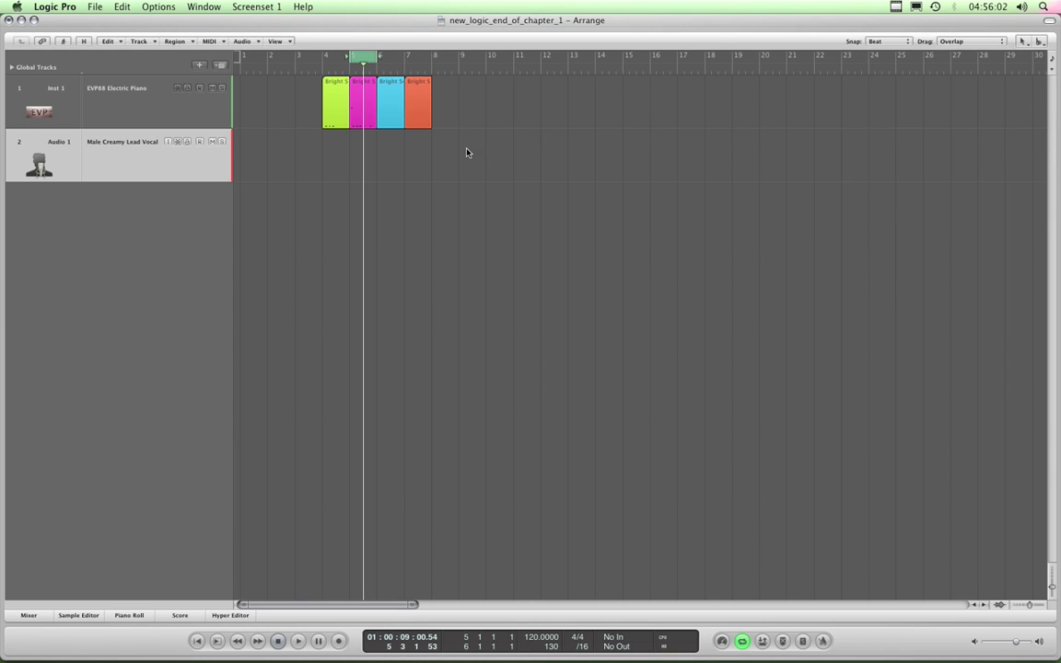
pyautogui.press('2')
pyautogui.press('3')
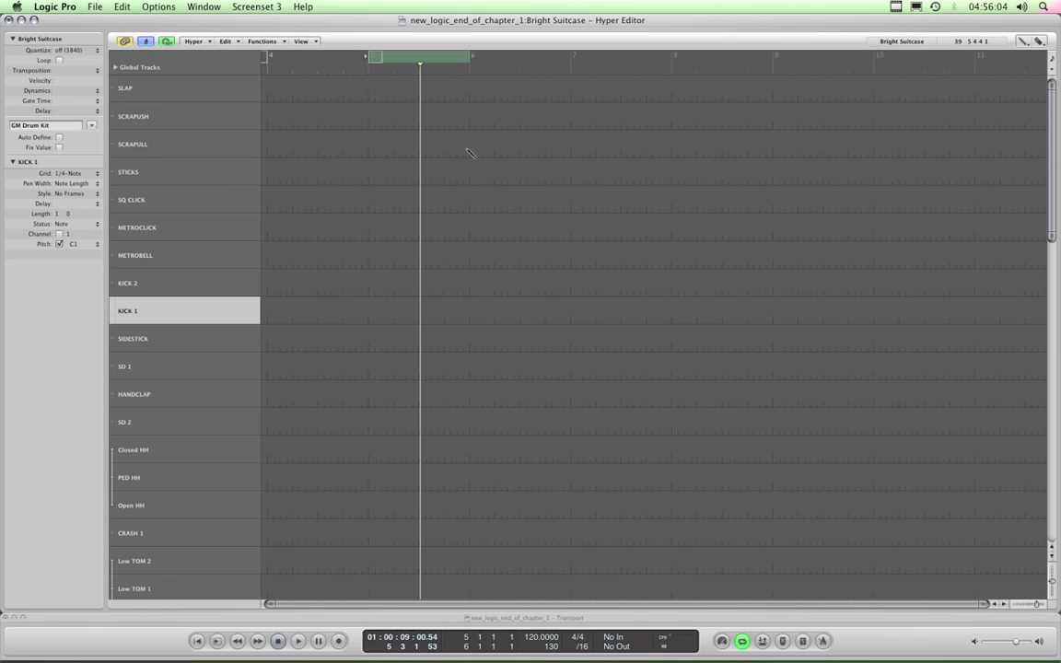
pyautogui.press('4')
pyautogui.press('5')
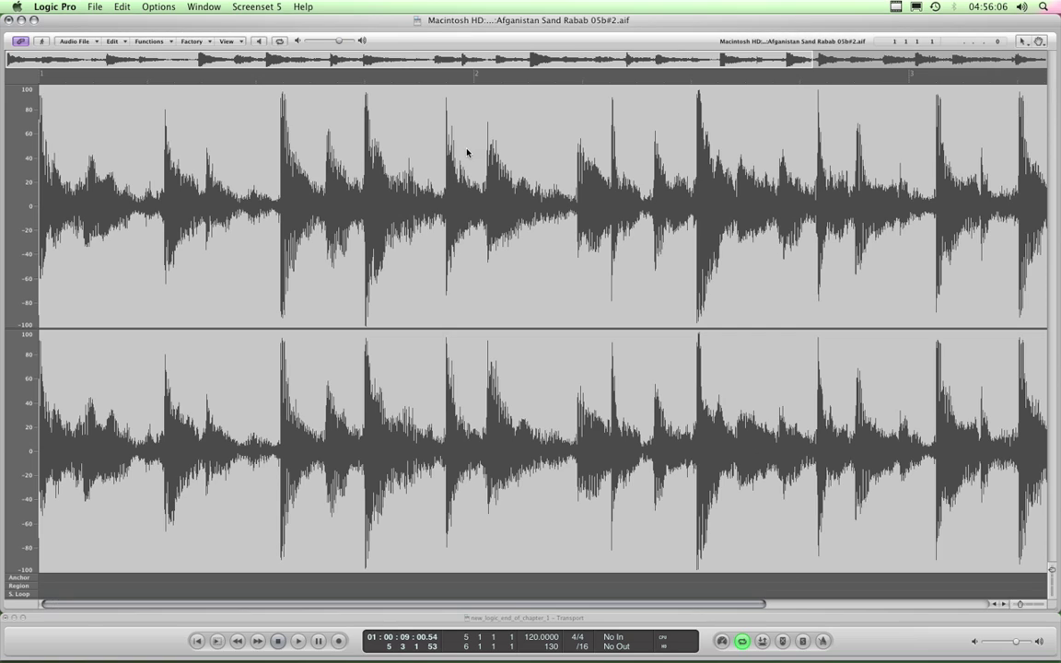
pyautogui.press('1')
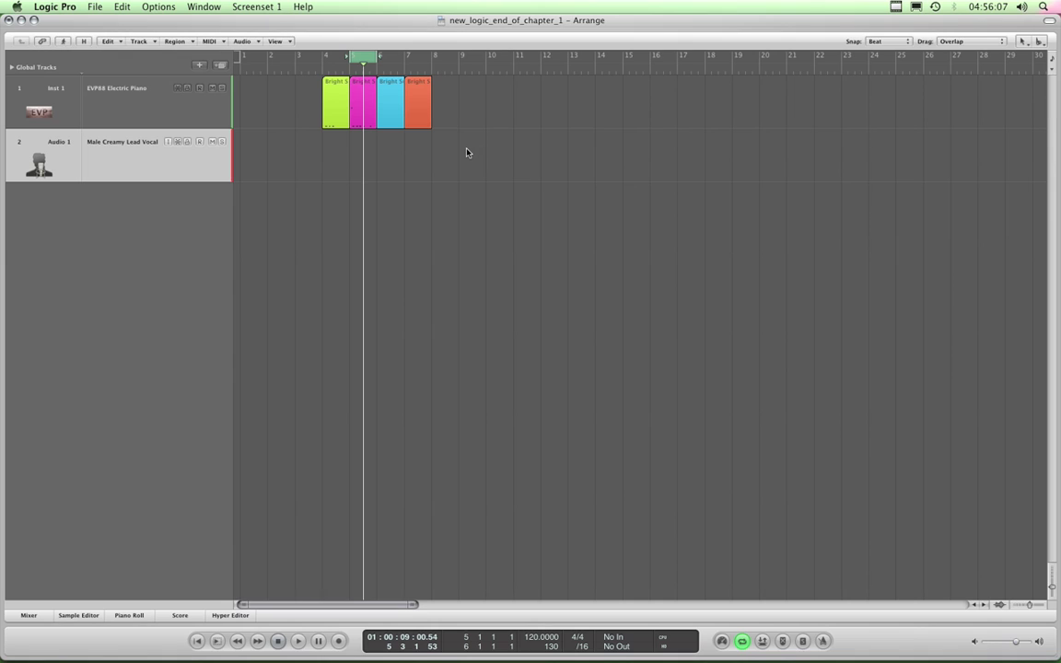
pyautogui.click(130, 614)
pyautogui.click(129, 613)
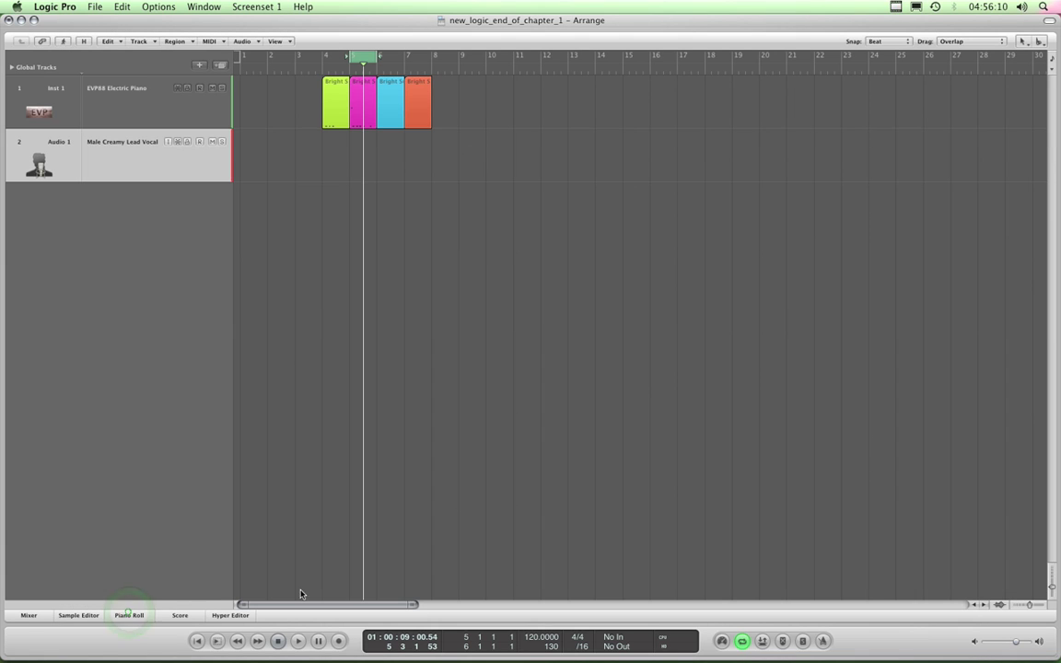